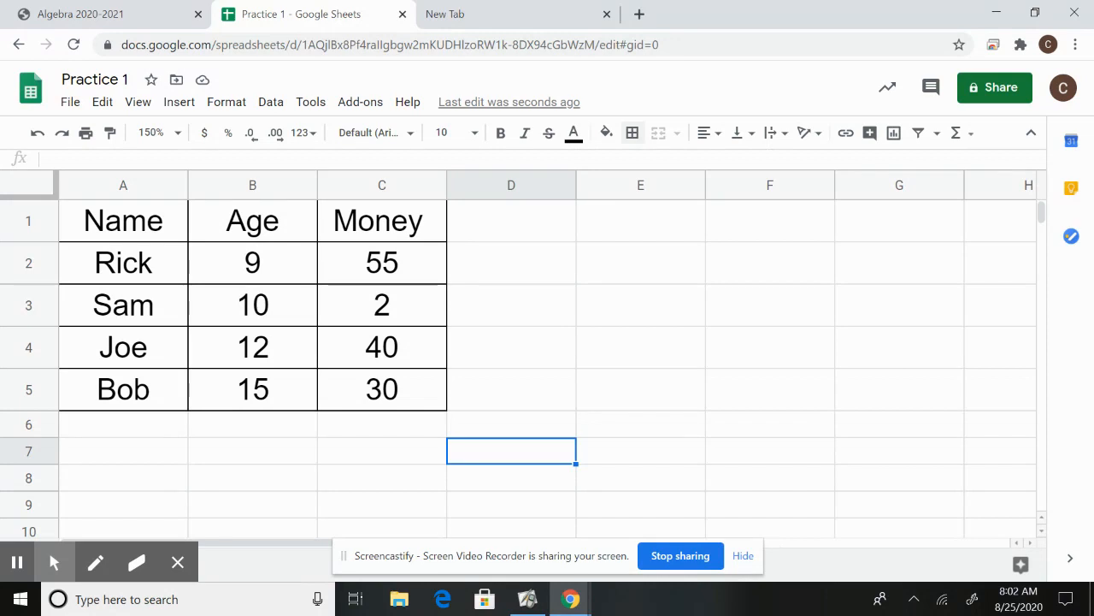
# Sort the range A2:C5 by Column A in A → Z order, leaving the header row out.
pyautogui.click(165, 265)
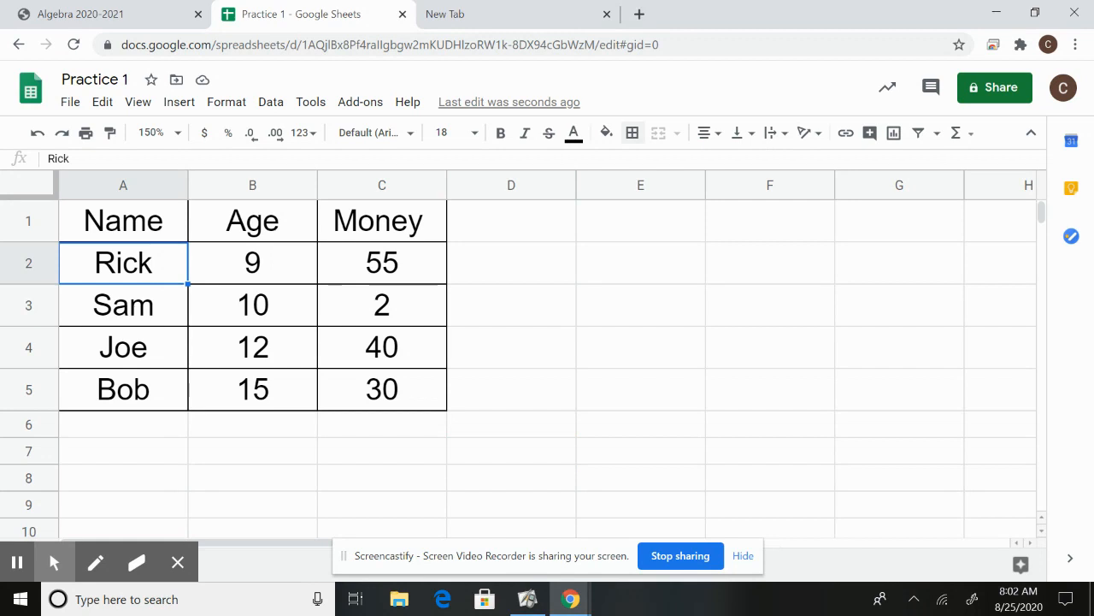
pyautogui.moveTo(164, 266); pyautogui.dragTo(171, 375)
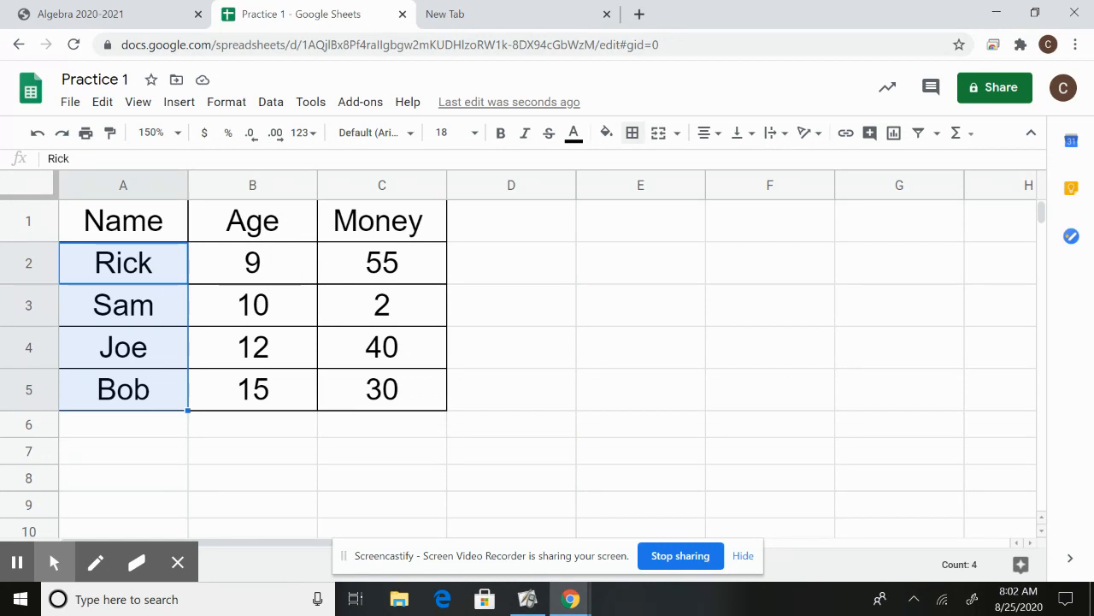
pyautogui.click(167, 265)
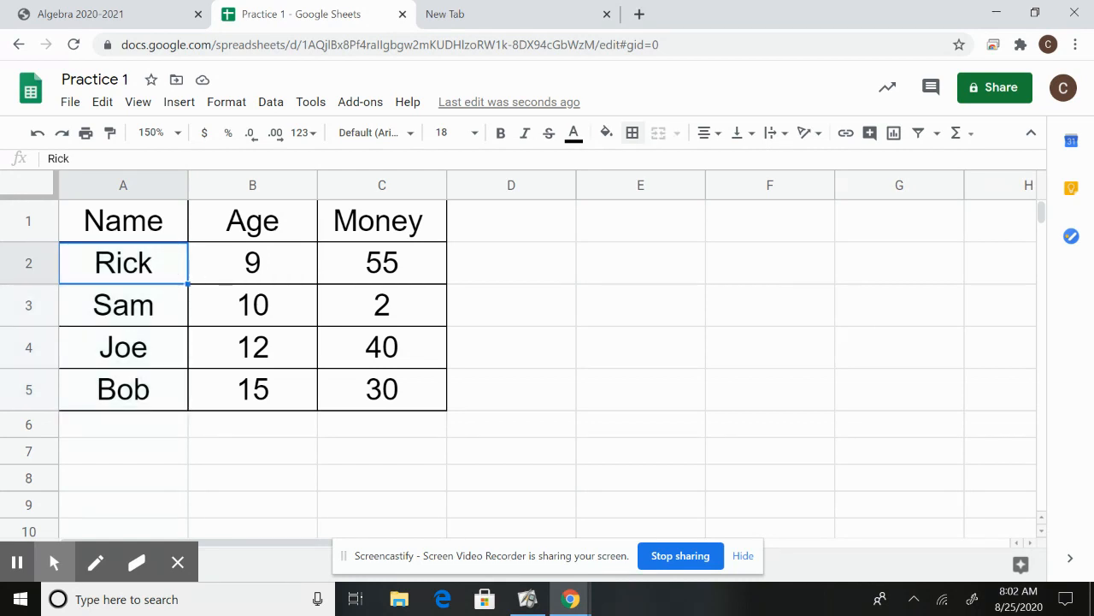
pyautogui.moveTo(166, 265); pyautogui.dragTo(385, 389)
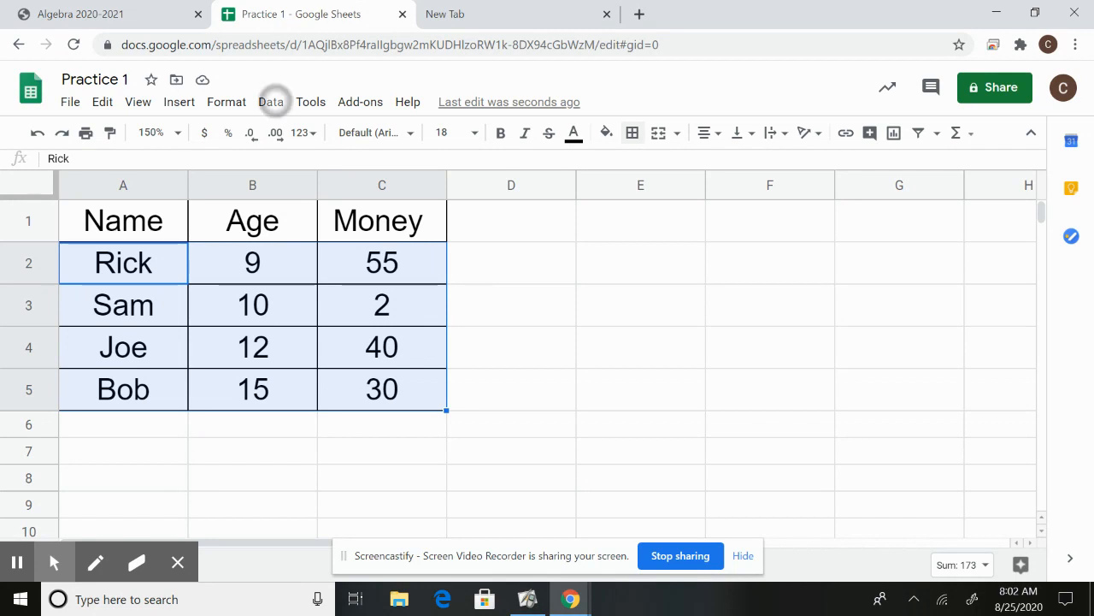
pyautogui.click(272, 102)
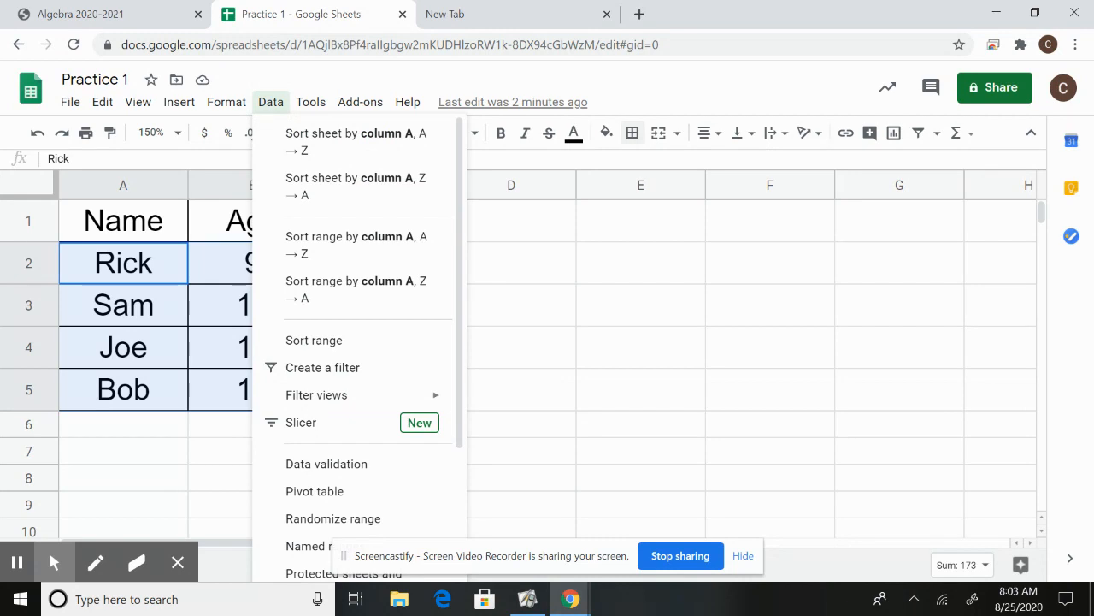
pyautogui.click(315, 340)
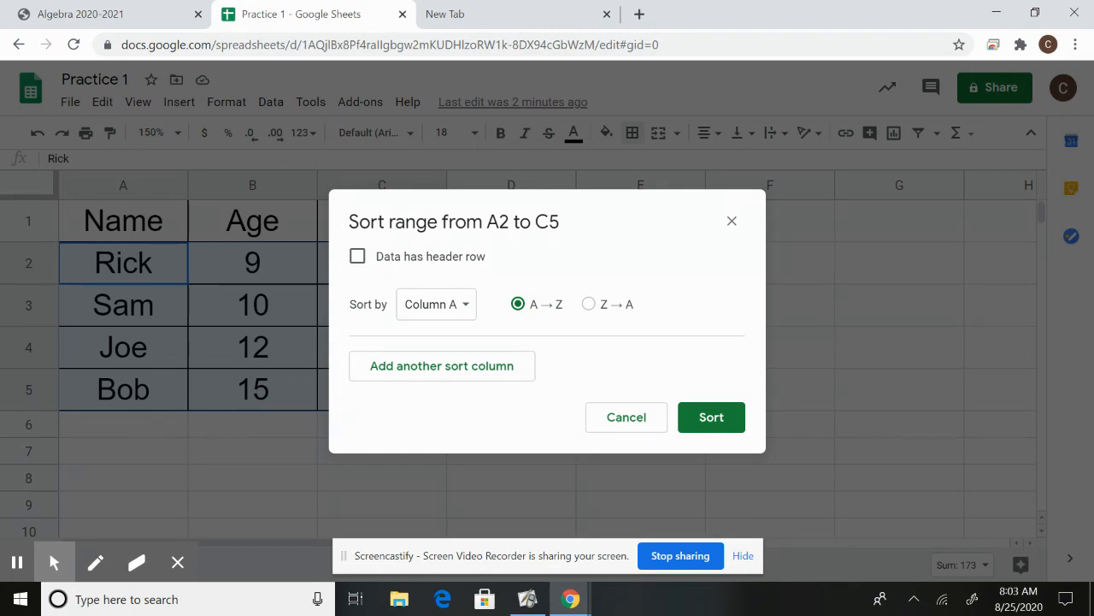
pyautogui.click(464, 304)
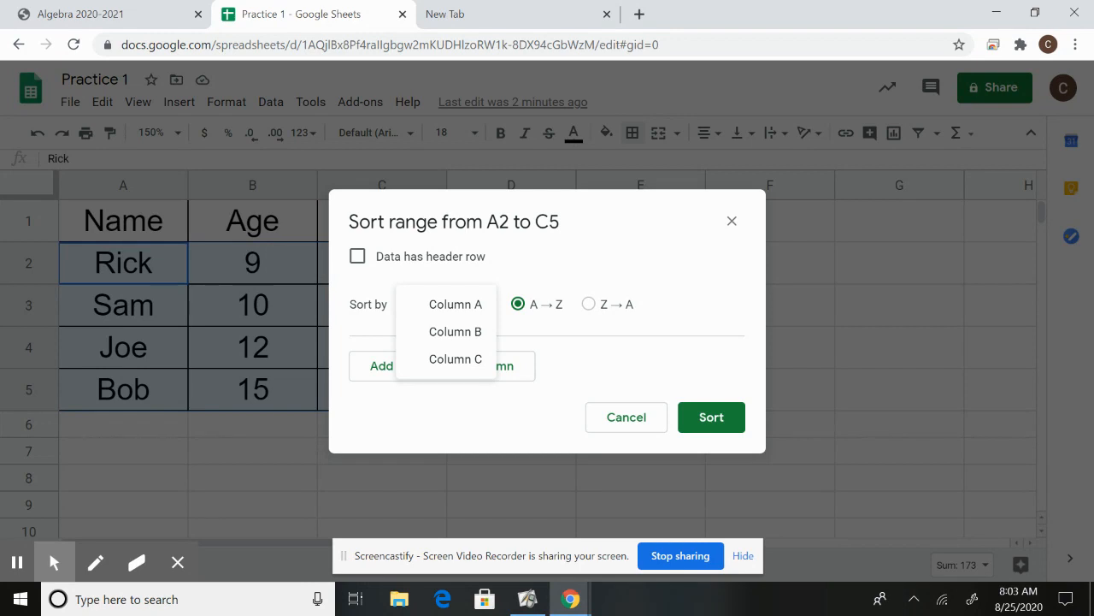
pyautogui.click(453, 304)
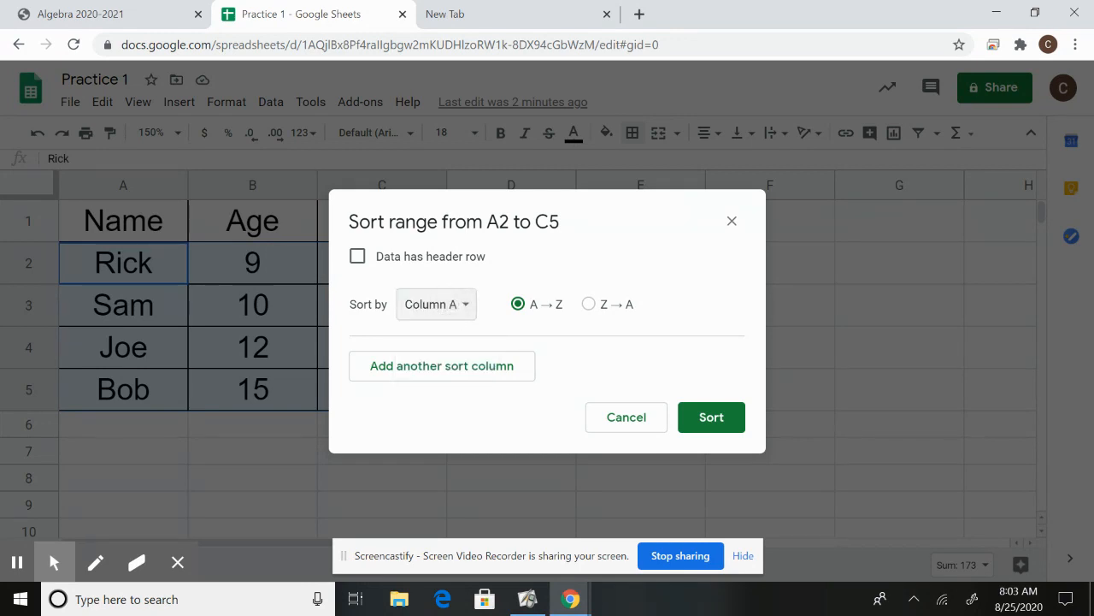
pyautogui.click(707, 417)
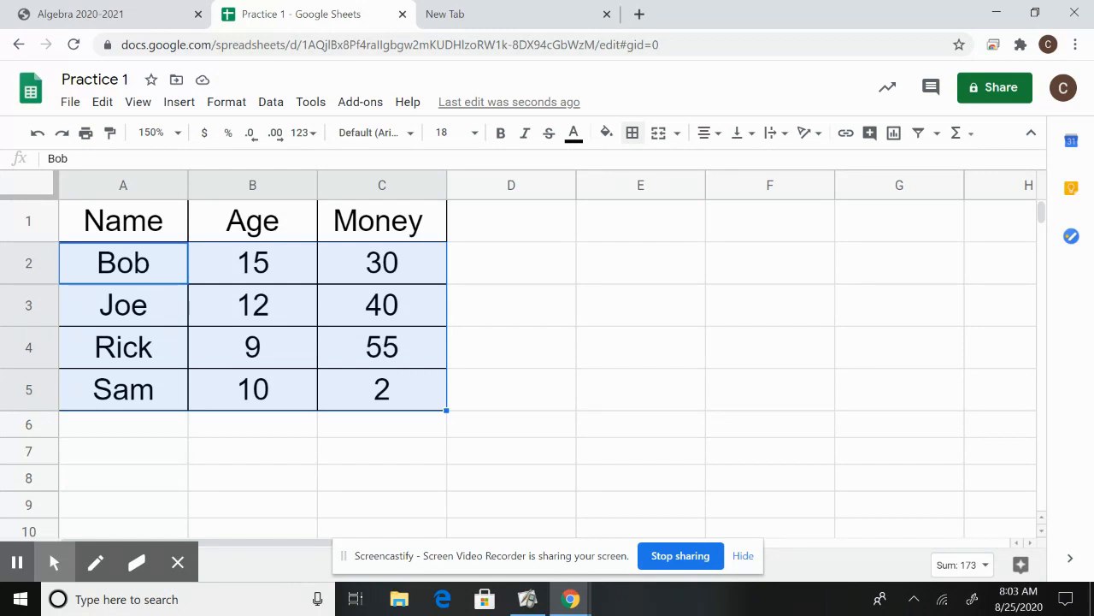
# Sort the range A2:C5 by Column C, the Money column, in Z → A order.
pyautogui.click(270, 102)
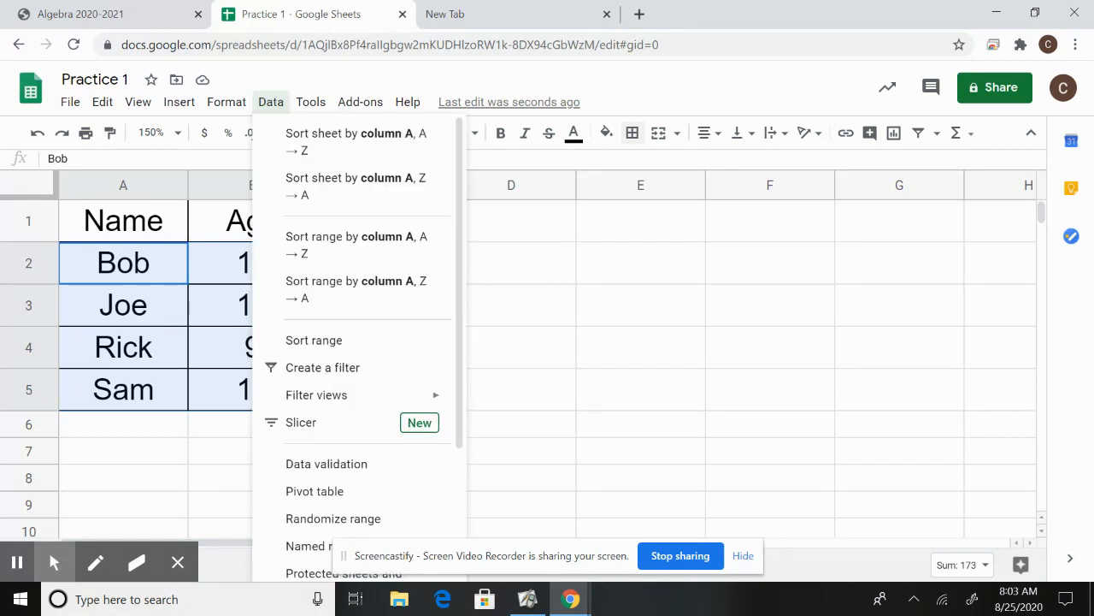
pyautogui.click(318, 342)
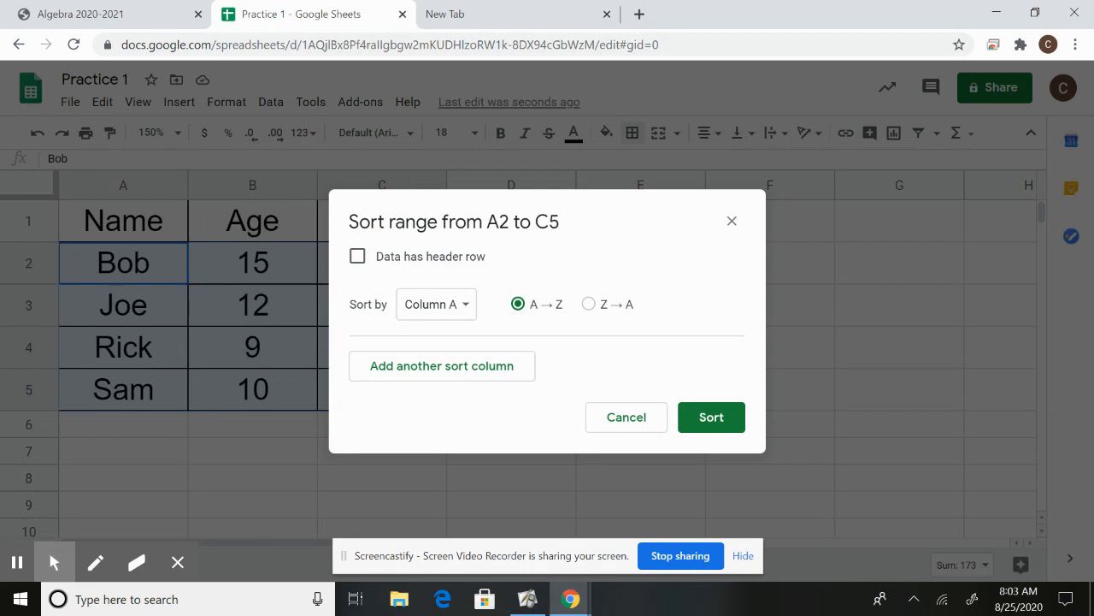
pyautogui.click(461, 303)
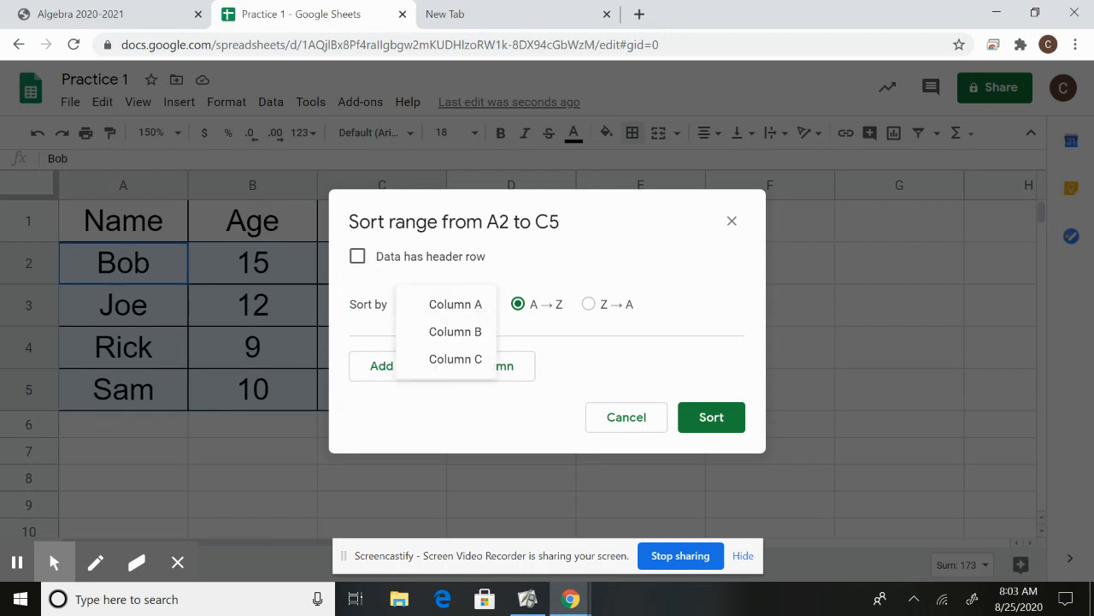
pyautogui.click(455, 359)
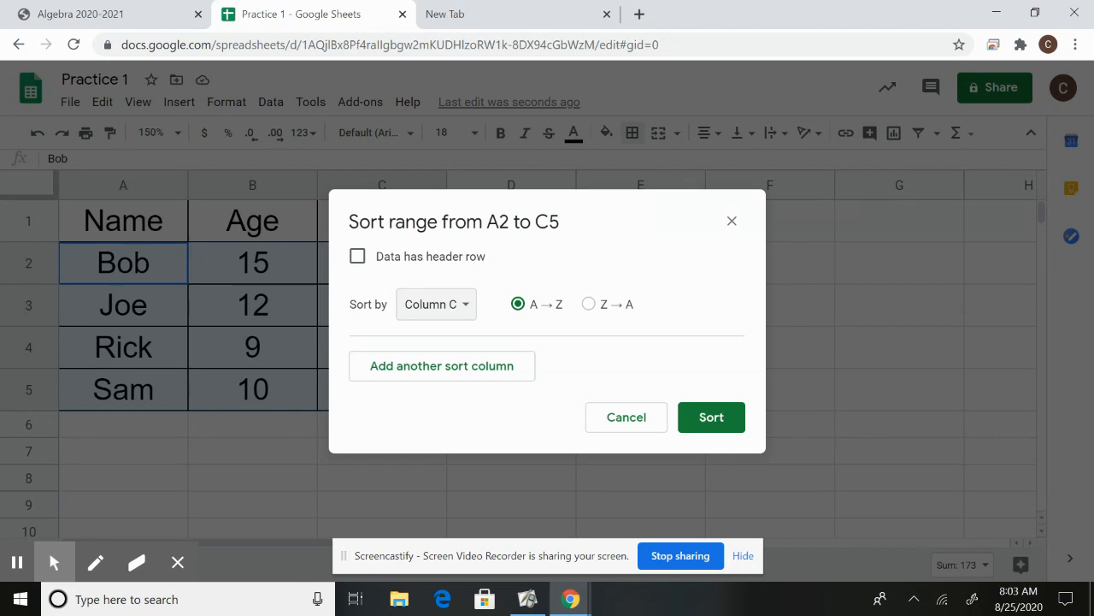
pyautogui.click(589, 304)
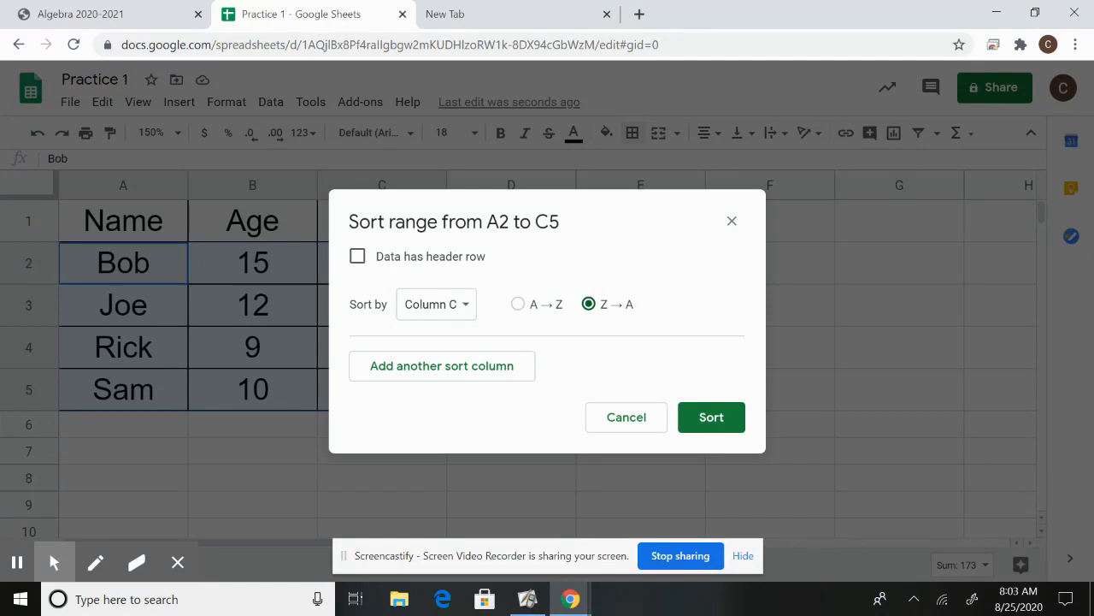
pyautogui.click(711, 418)
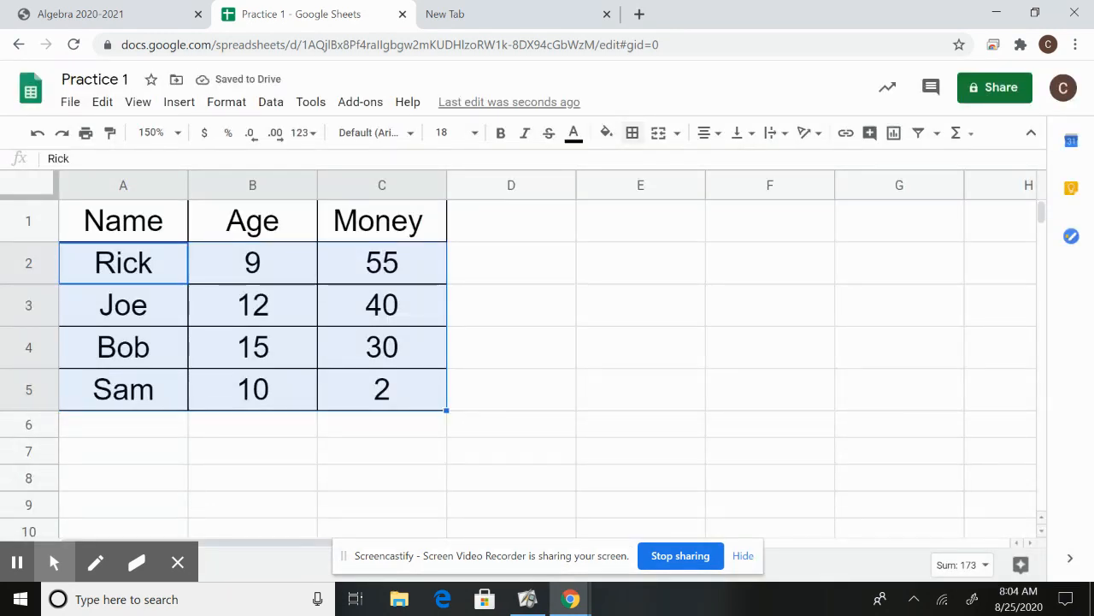
# Try to start a range sort with only the single cell C5 in the Money column selected.
pyautogui.click(405, 305)
pyautogui.click(405, 344)
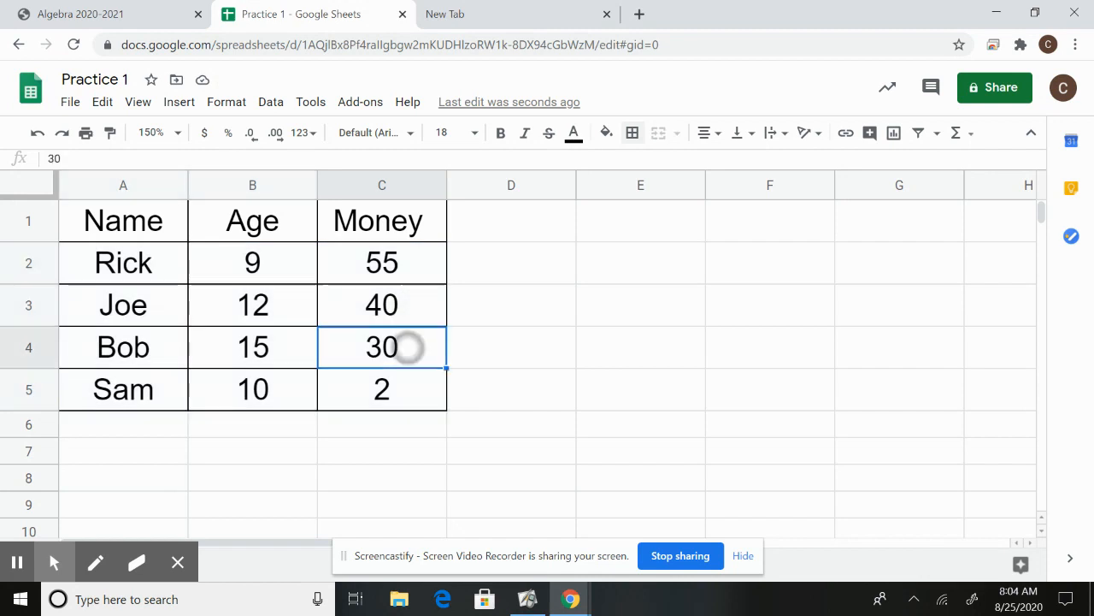
pyautogui.click(395, 391)
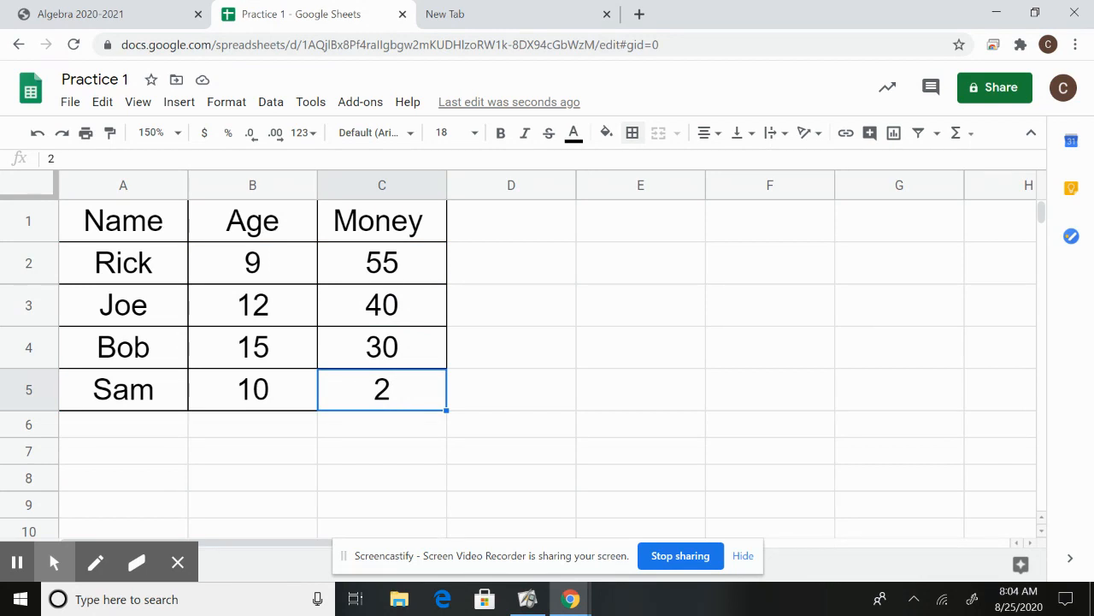
pyautogui.click(271, 102)
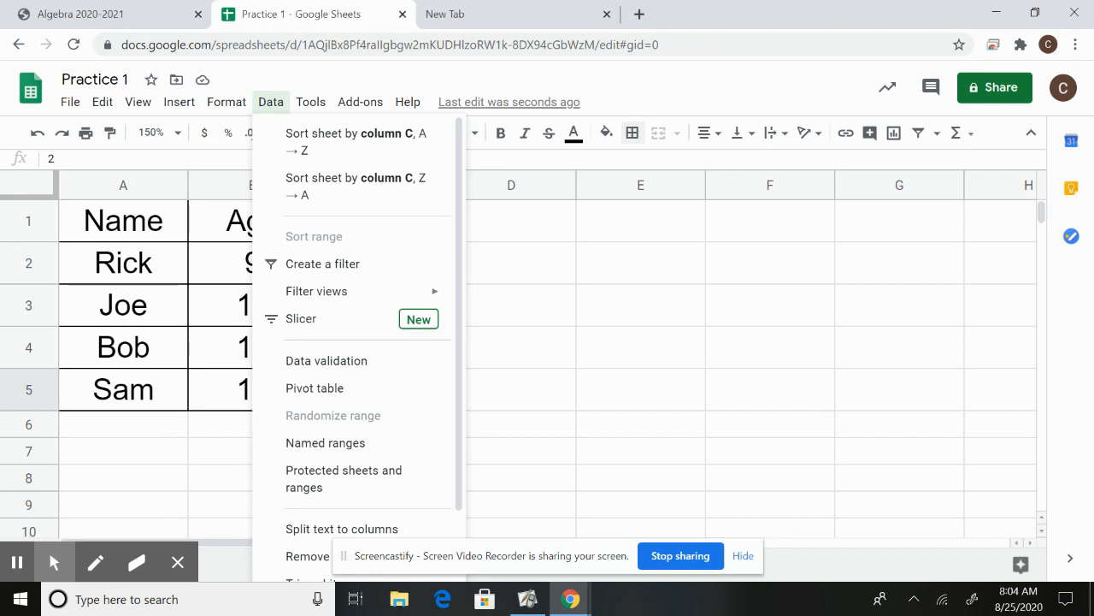
pyautogui.click(329, 235)
pyautogui.click(331, 236)
# Close the Practice 1 spreadsheet and open Practice 2 from the Sheets file list, viewed at 150% zoom.
pyautogui.click(401, 14)
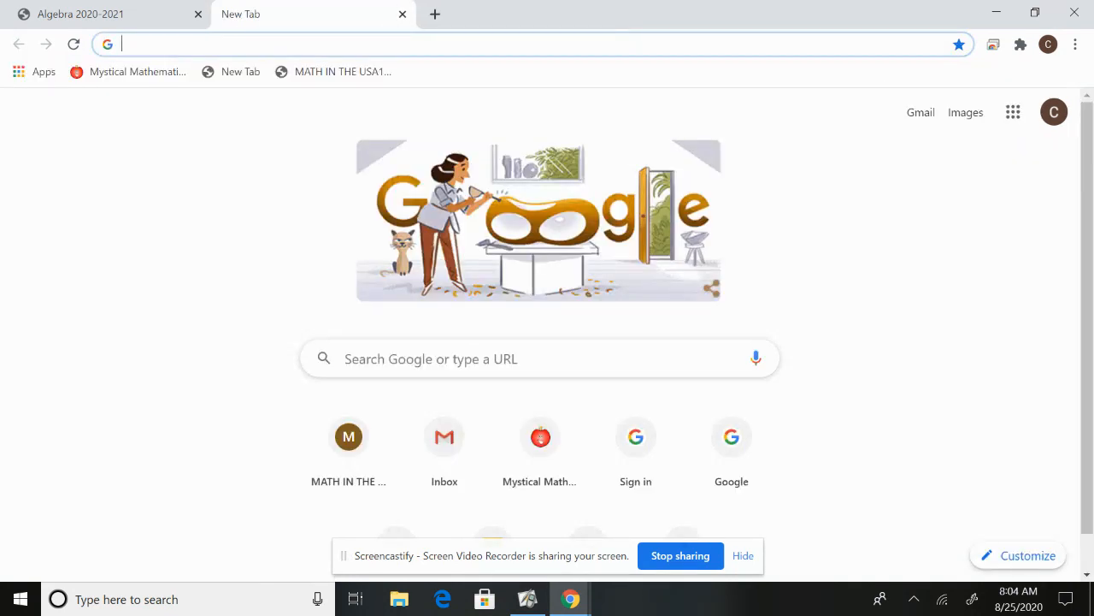
pyautogui.click(1013, 112)
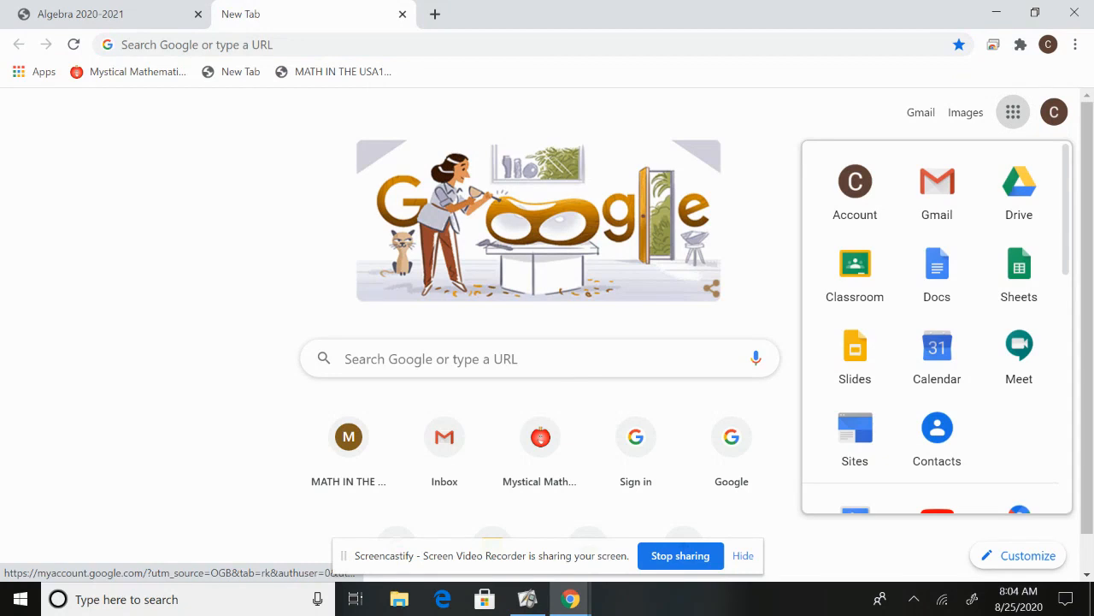
pyautogui.click(1019, 272)
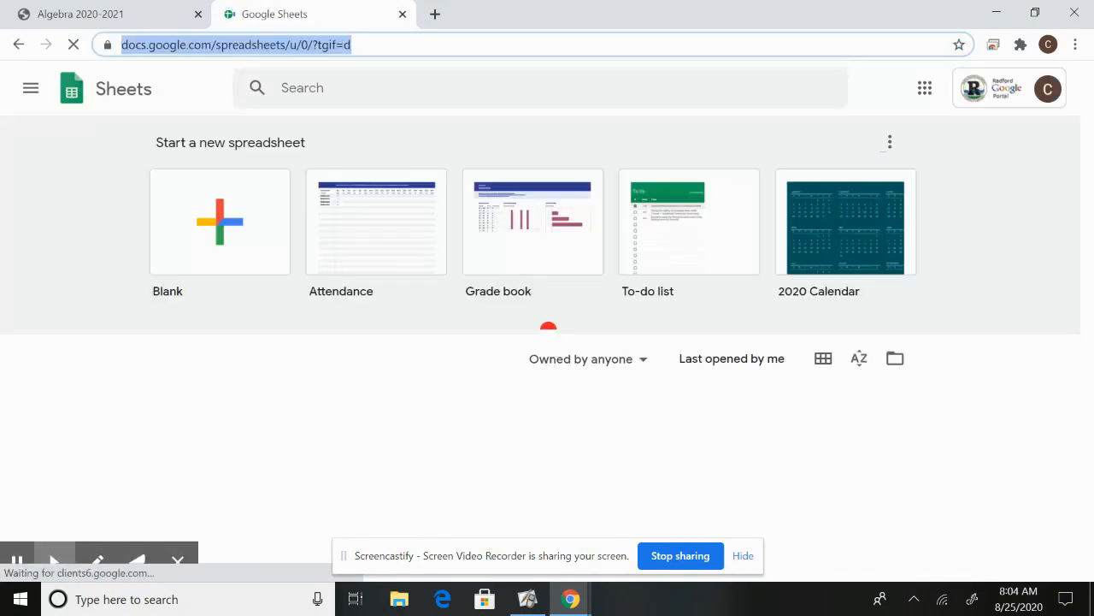
pyautogui.click(248, 501)
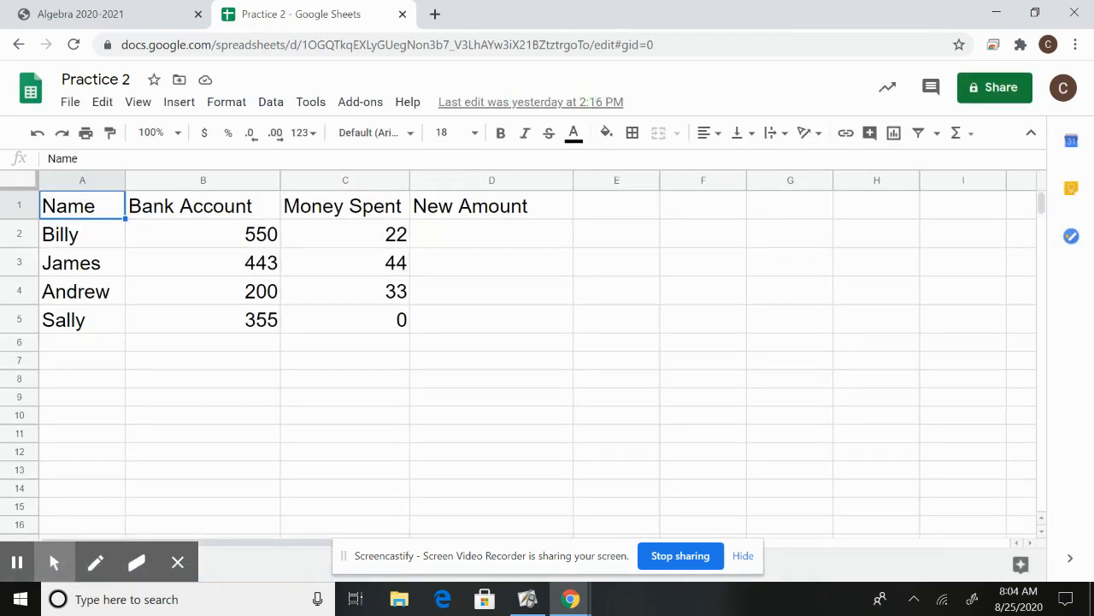
pyautogui.click(177, 133)
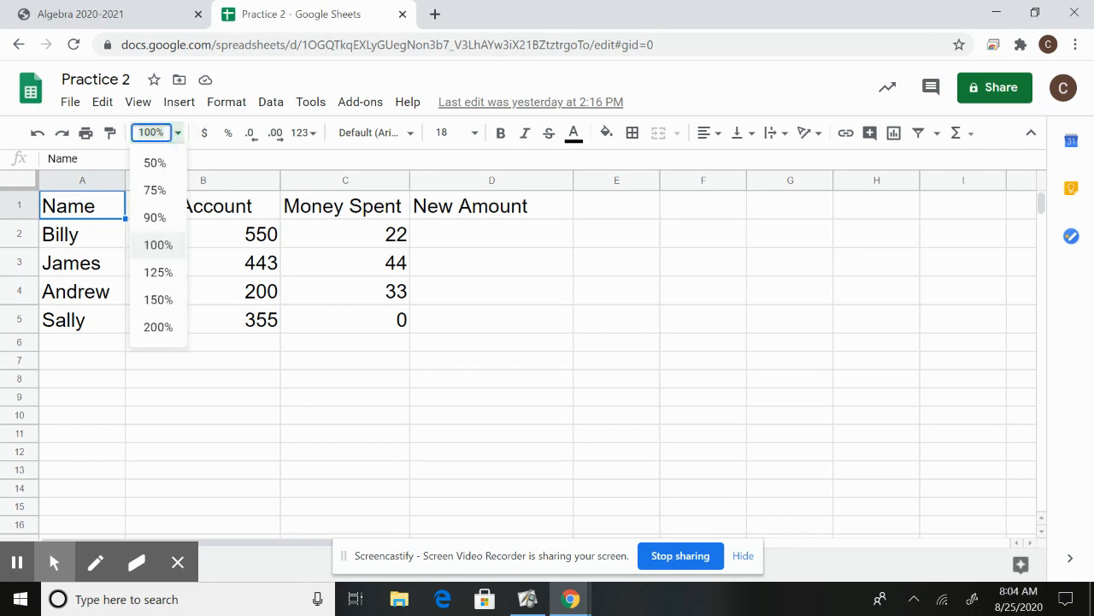
pyautogui.click(159, 300)
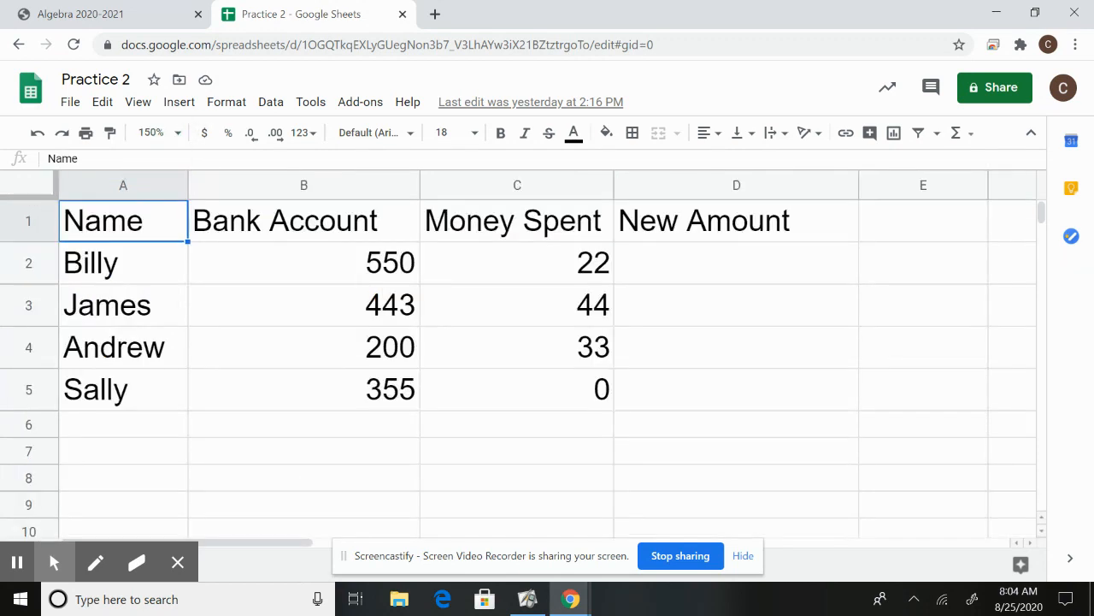
# Centre the contents of cells A1:D5 horizontally and apply all borders to the range.
pyautogui.moveTo(171, 226); pyautogui.dragTo(659, 389)
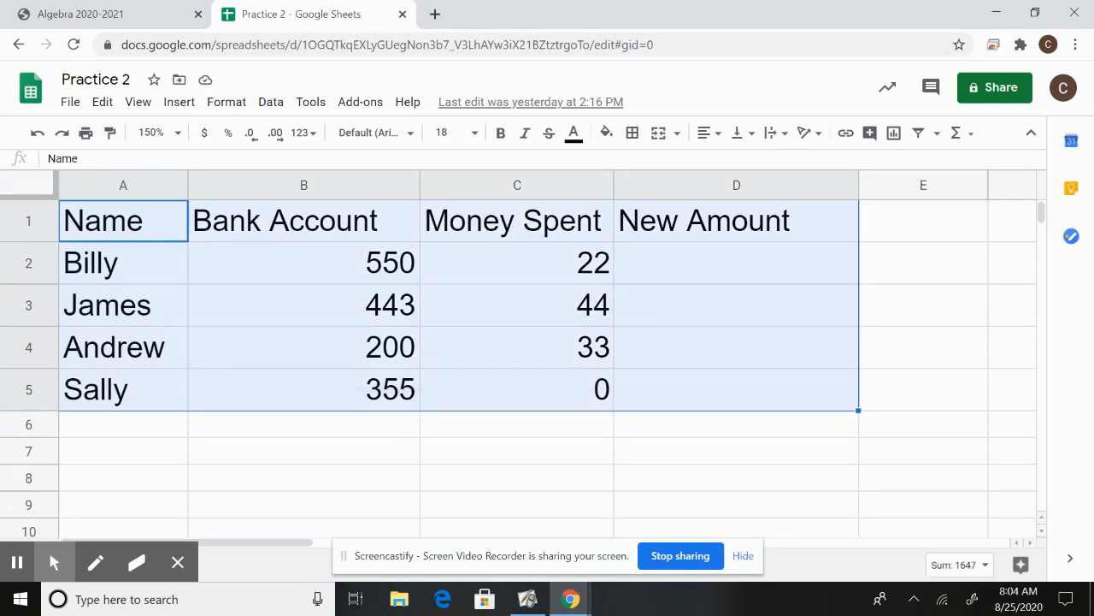
pyautogui.click(708, 133)
pyautogui.click(728, 161)
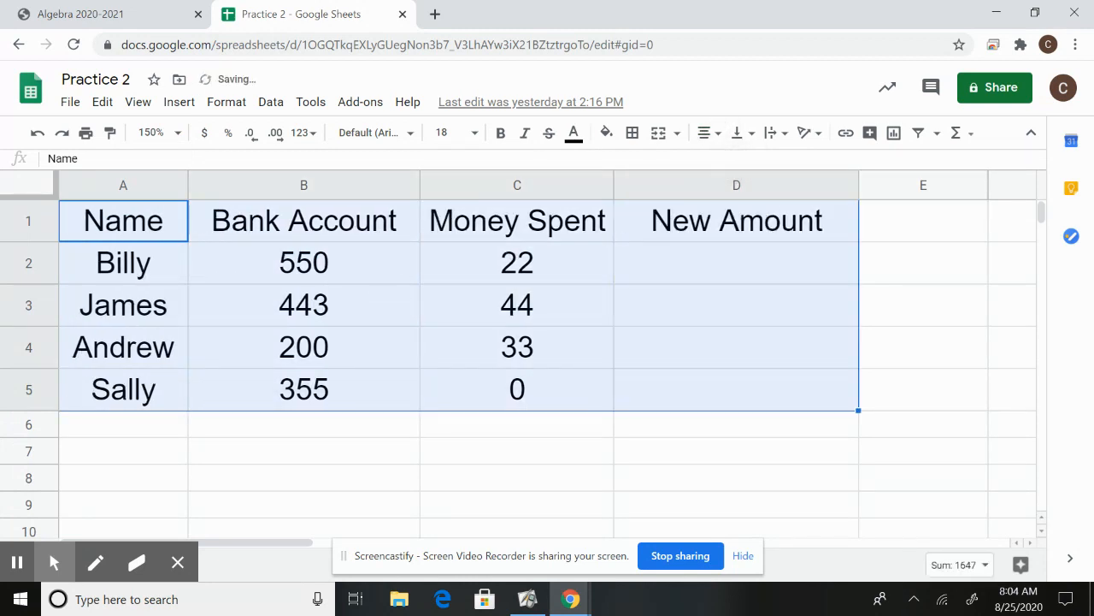
pyautogui.click(632, 133)
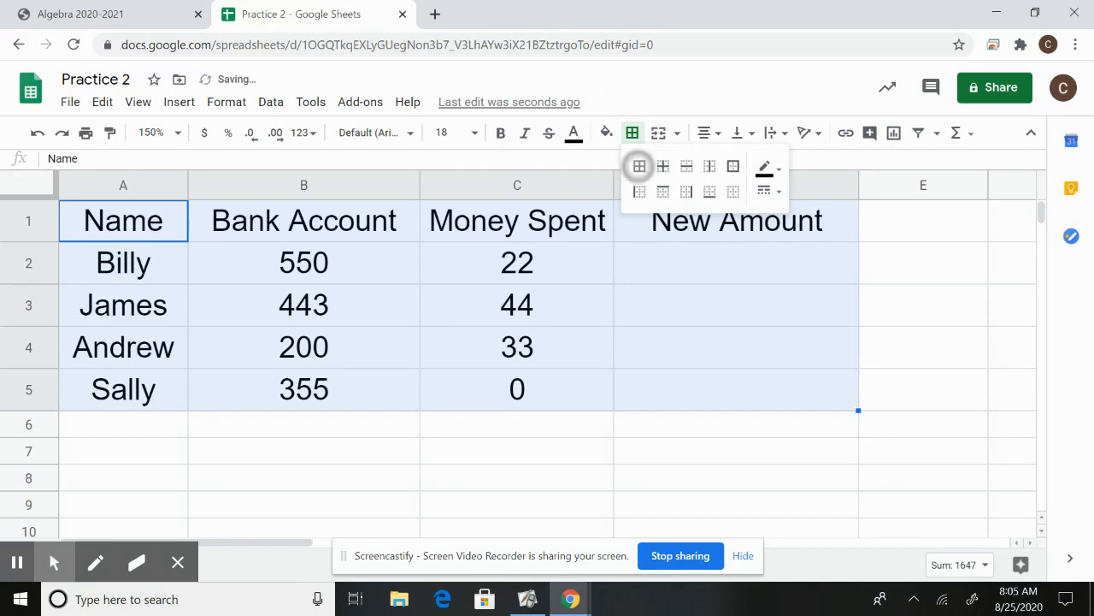
pyautogui.click(640, 166)
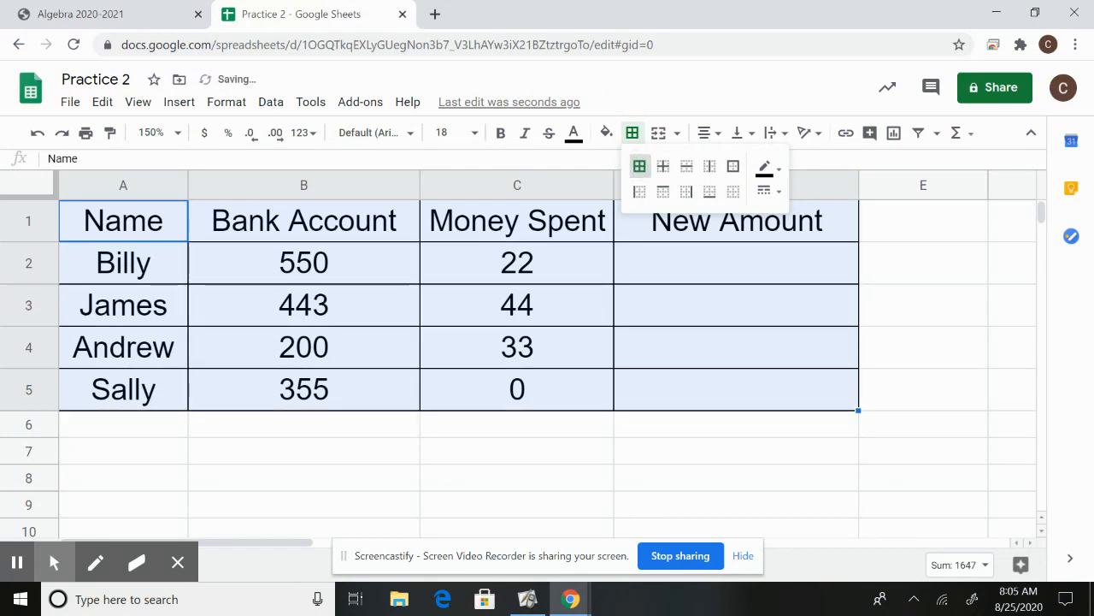
pyautogui.click(303, 424)
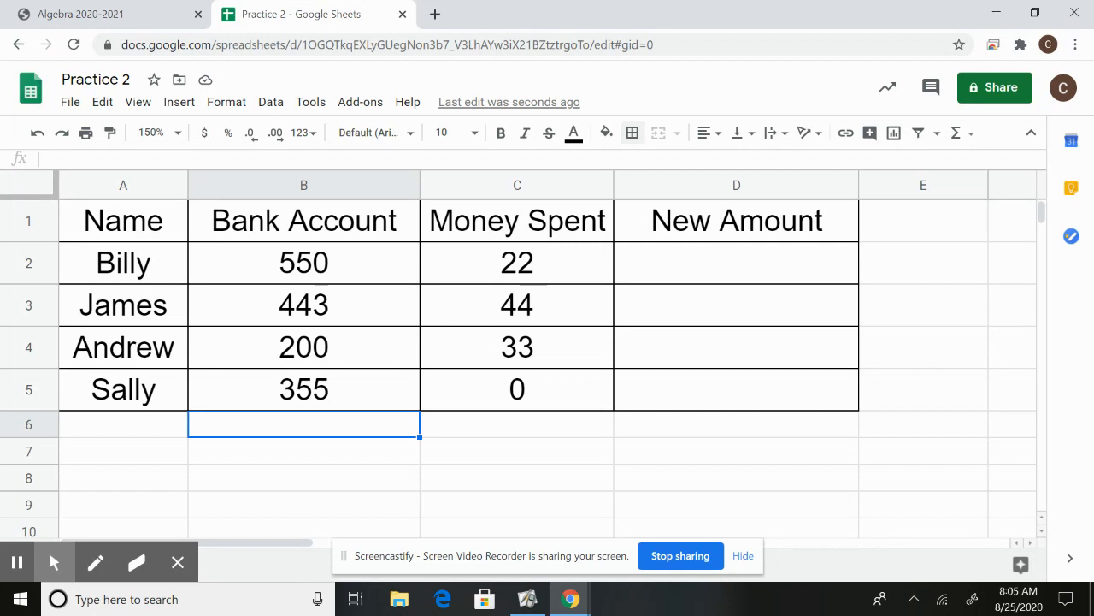
# Examine the Bank Account, Money Spent and New Amount cells in row 2 to see which ones the calculation involves.
pyautogui.click(736, 263)
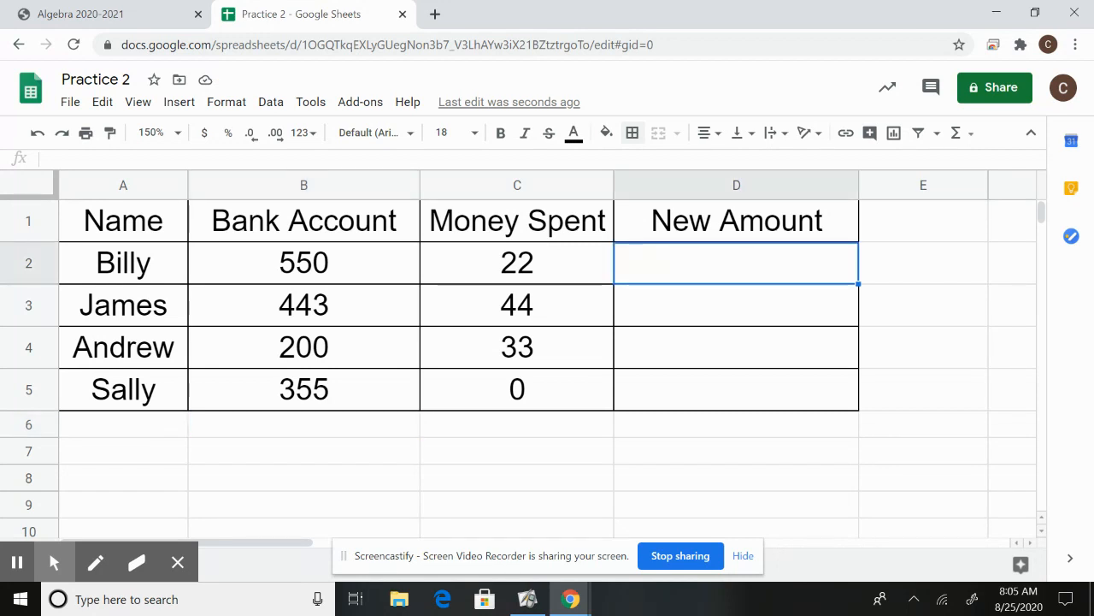
pyautogui.click(303, 263)
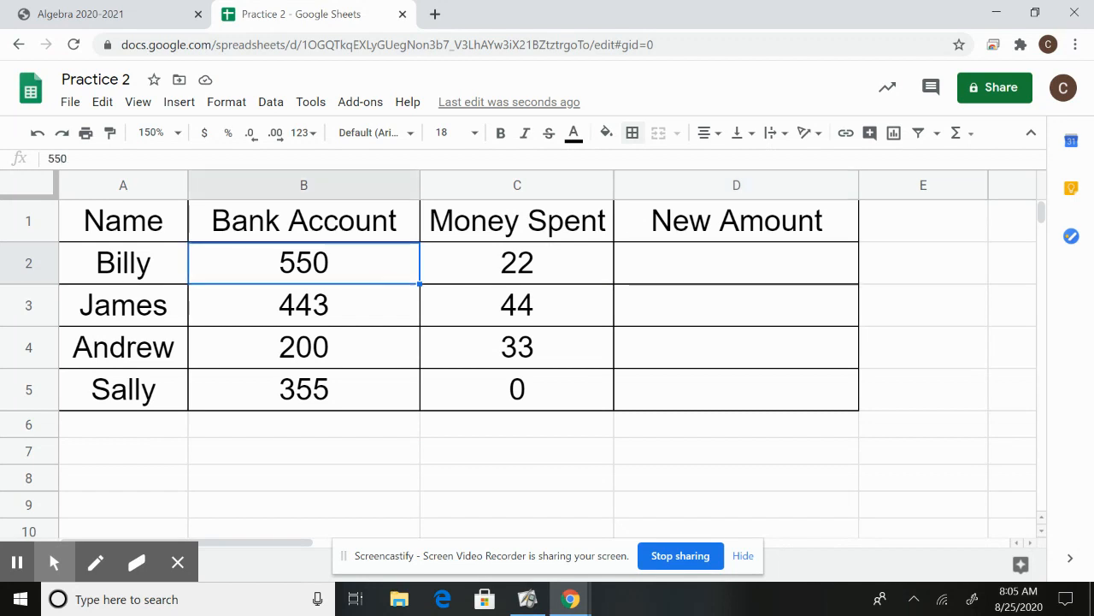
pyautogui.click(550, 259)
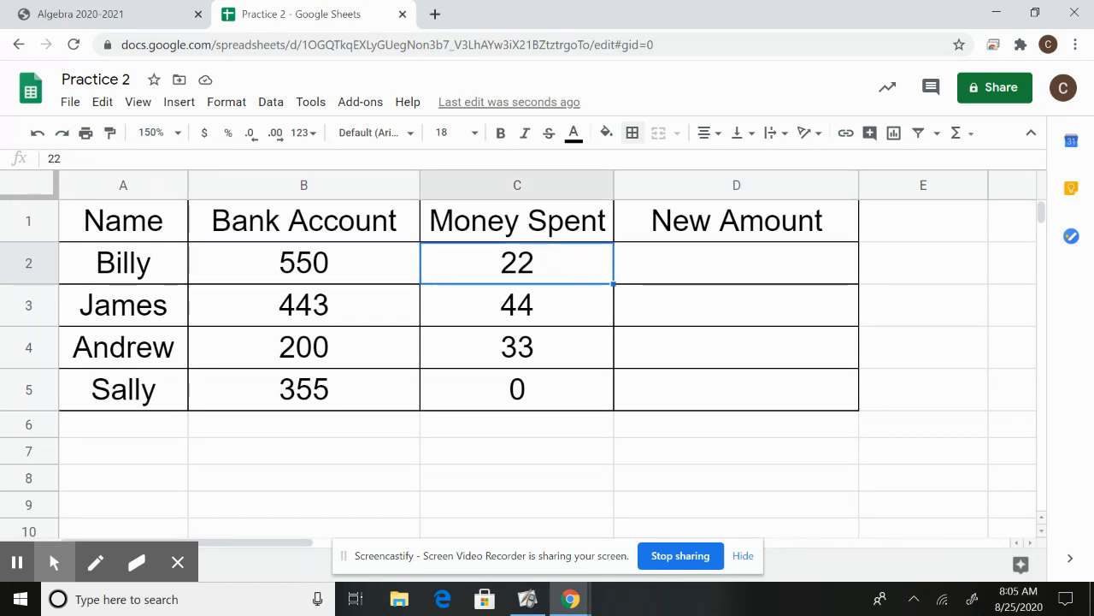
pyautogui.click(699, 261)
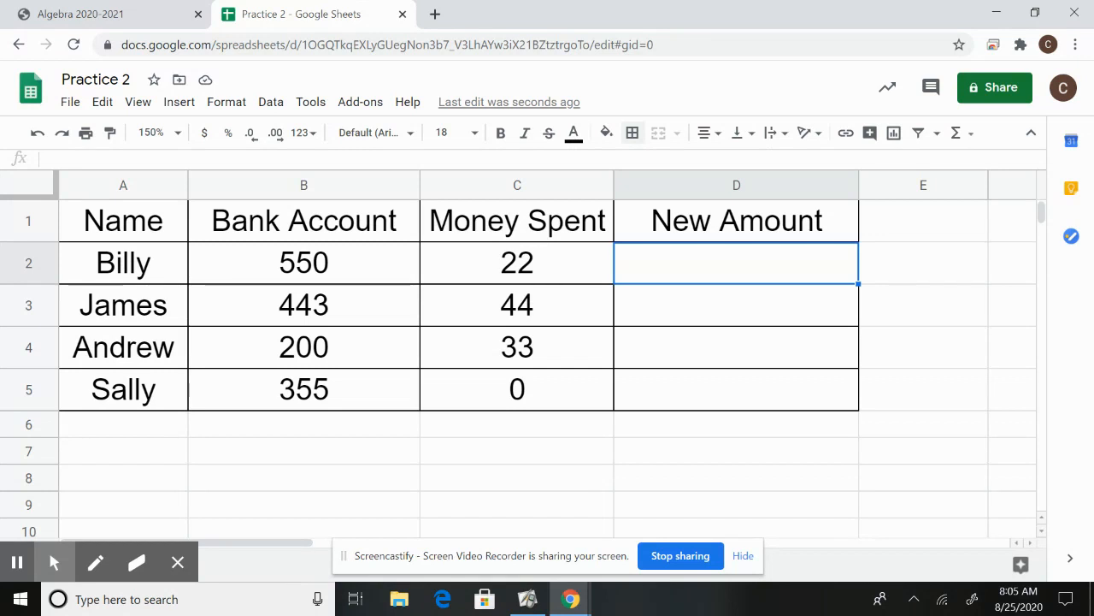
pyautogui.click(358, 264)
pyautogui.click(481, 261)
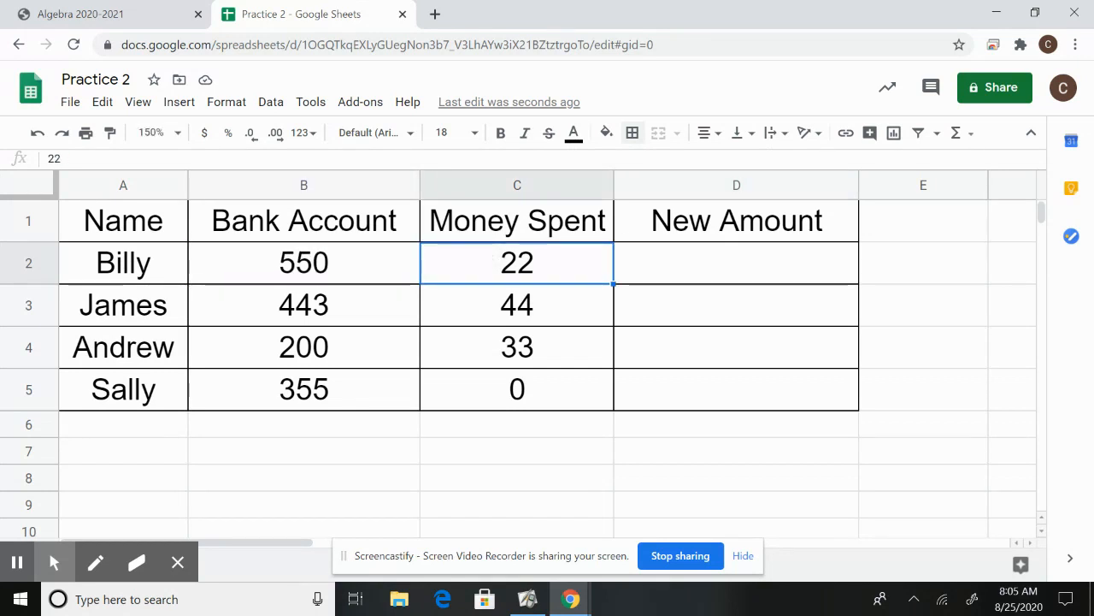
pyautogui.click(366, 254)
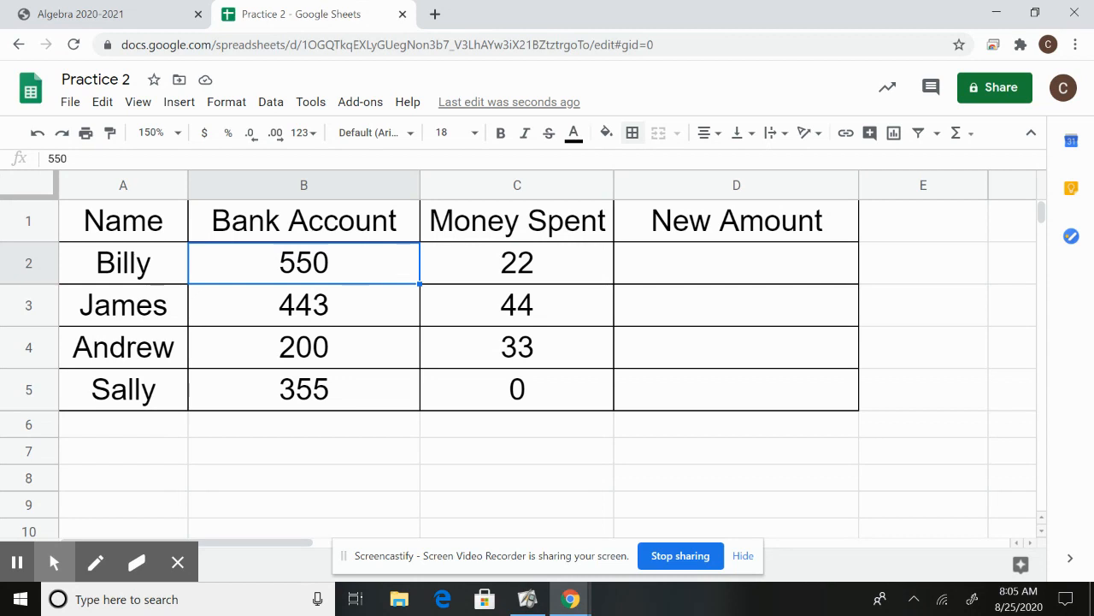
# Enter the formula =B2-C2 in cell D2 to subtract Money Spent from Bank Account.
pyautogui.click(471, 260)
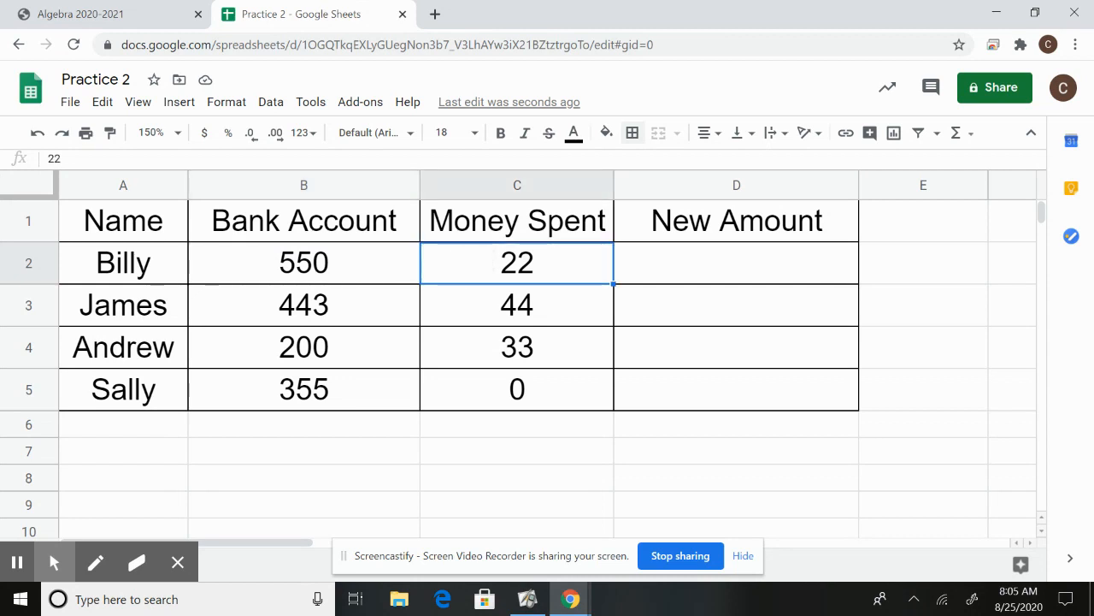
pyautogui.click(669, 264)
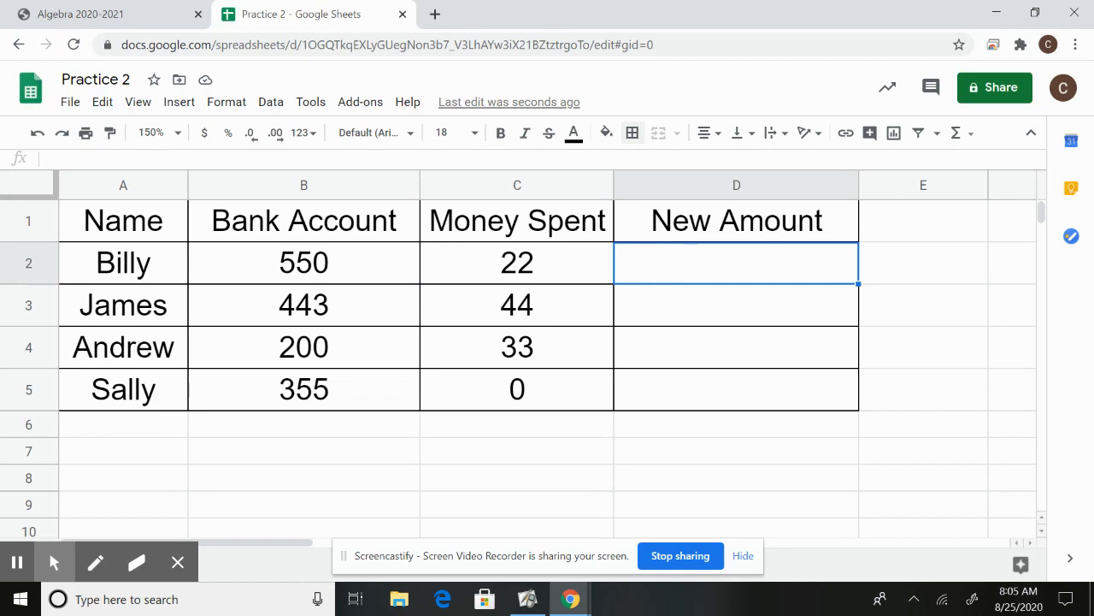
pyautogui.write('=')
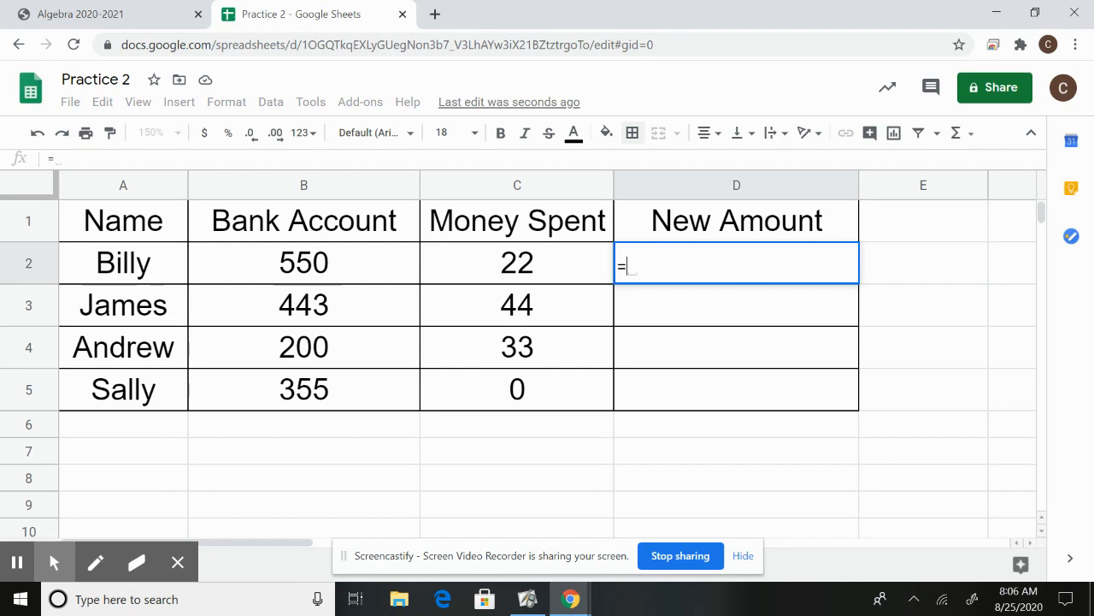
pyautogui.write('b2-')
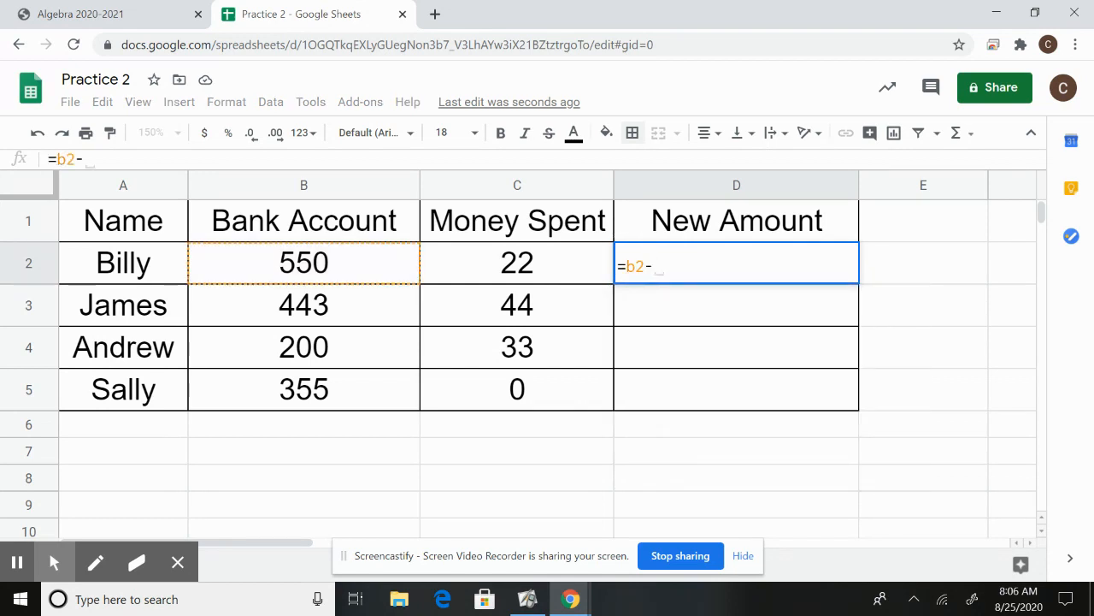
pyautogui.click(518, 263)
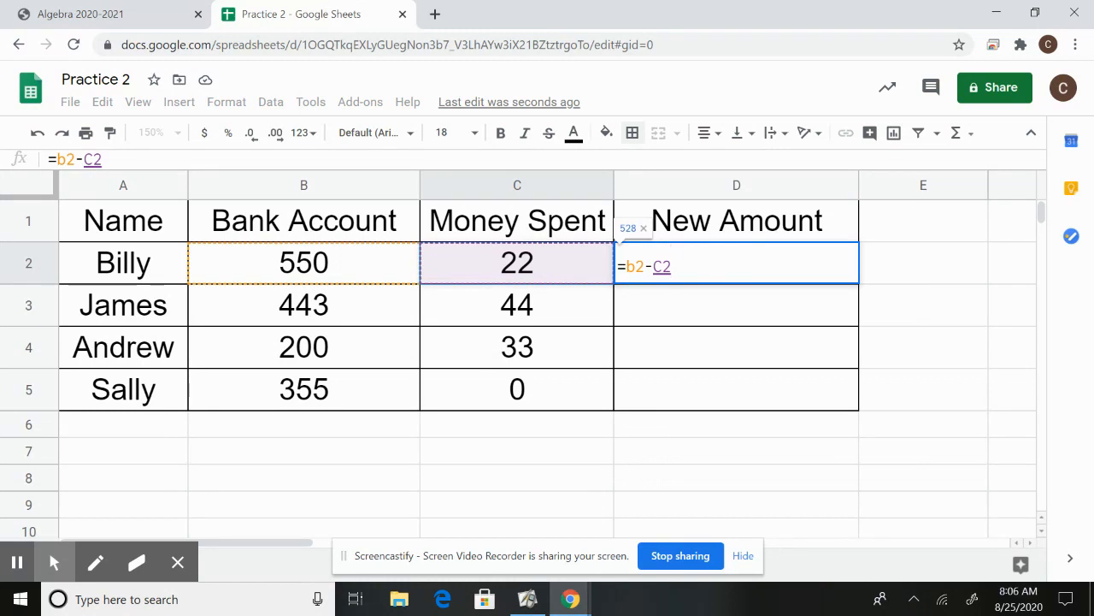
pyautogui.press('Return')
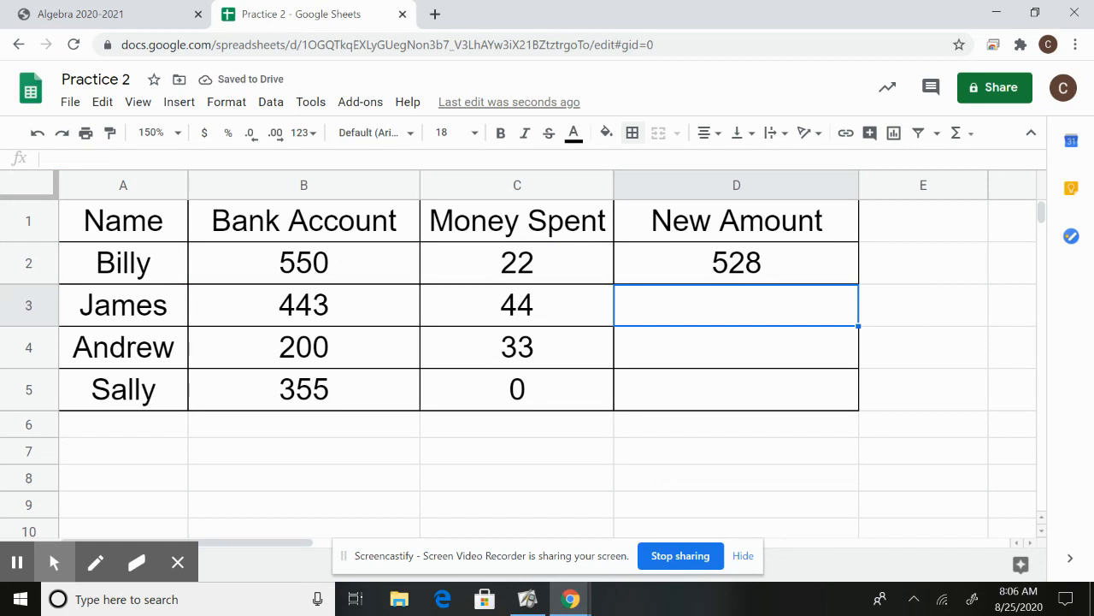
# Change the Money Spent value in cell C2 to 225.
pyautogui.click(517, 264)
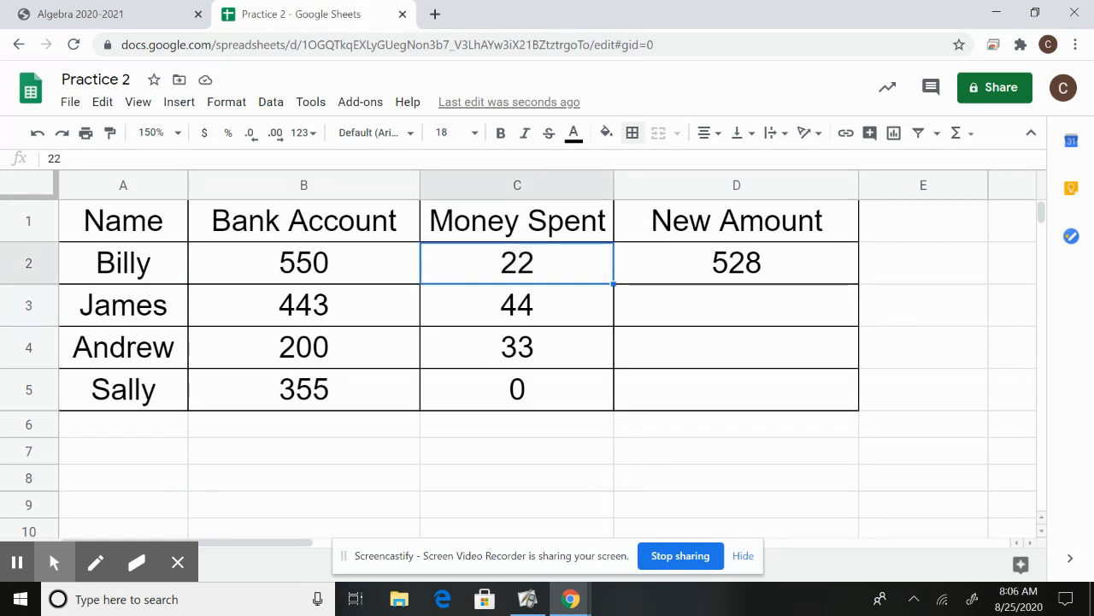
pyautogui.write('225')
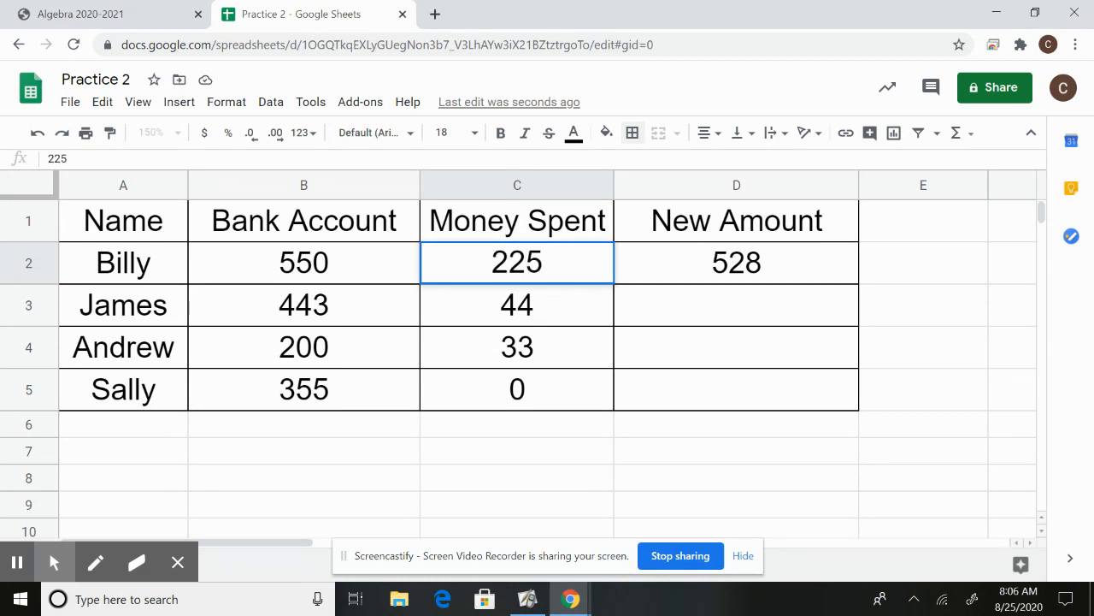
pyautogui.press('Return')
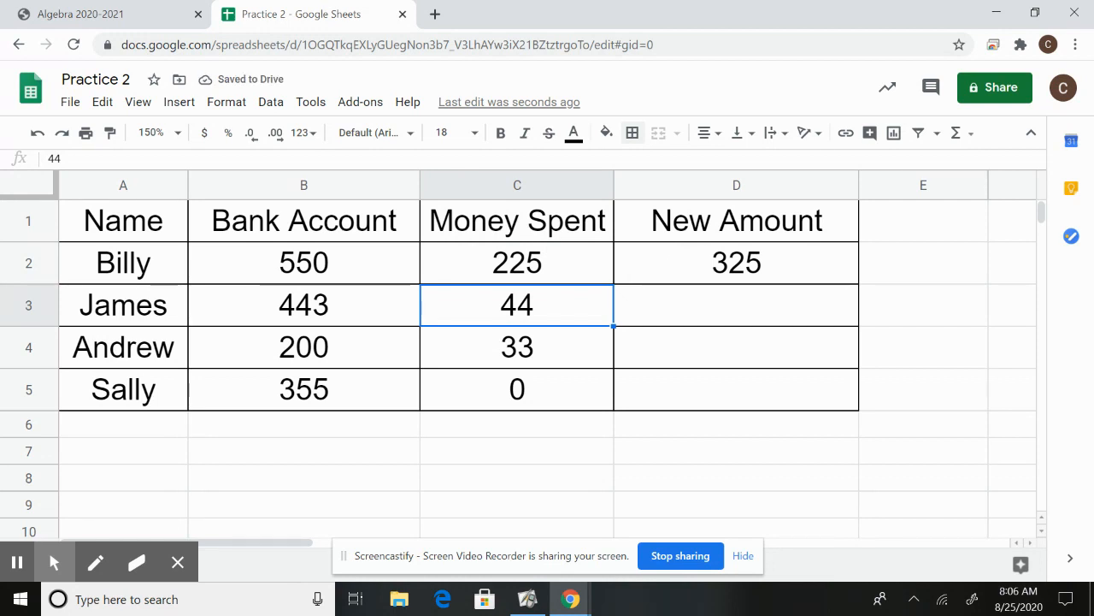
# Examine the formula in D2 and which Bank Account and Money Spent cells rows 3 and 4 need for their New Amount.
pyautogui.click(736, 262)
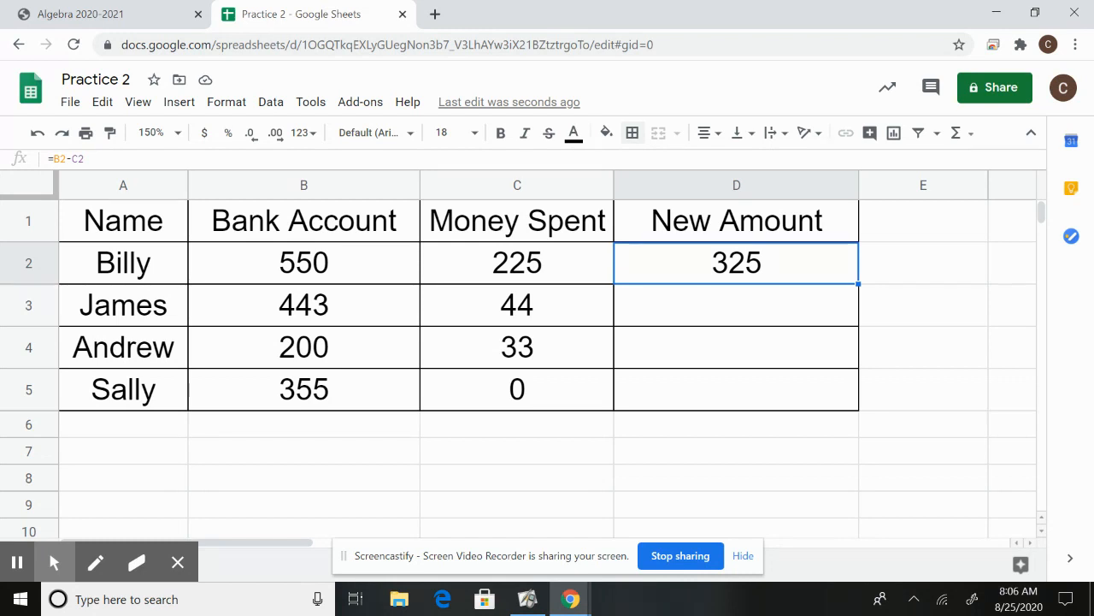
pyautogui.click(701, 305)
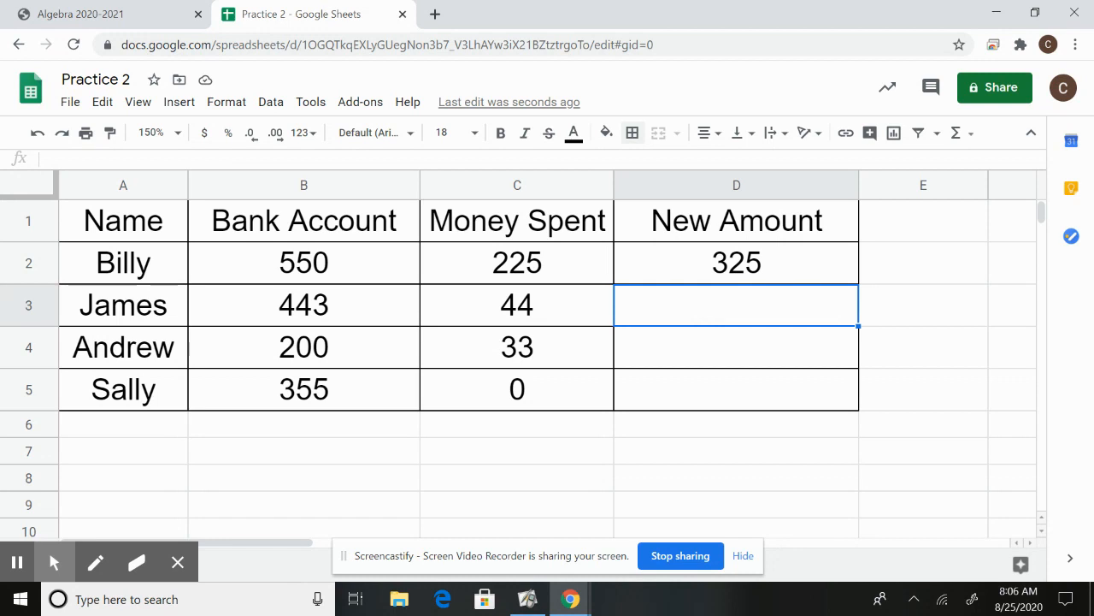
pyautogui.click(342, 310)
pyautogui.click(517, 305)
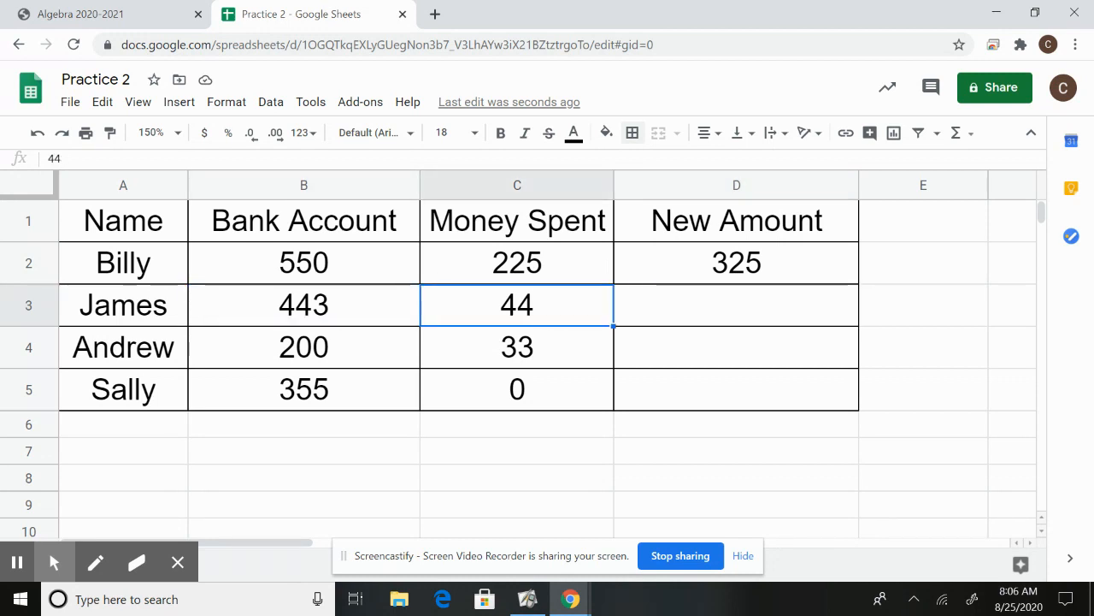
pyautogui.click(686, 347)
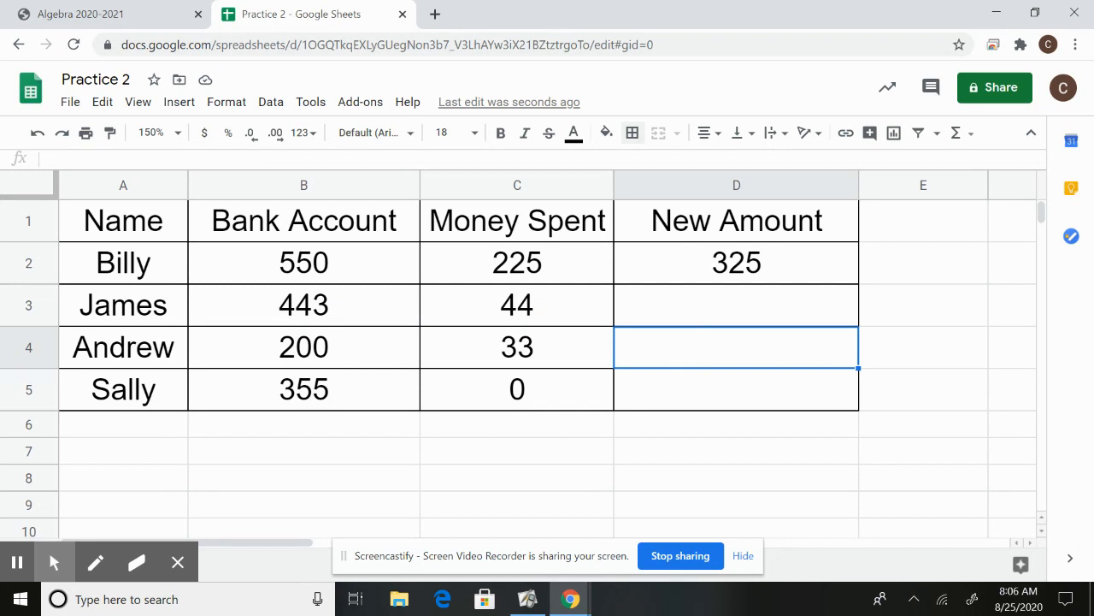
pyautogui.click(374, 345)
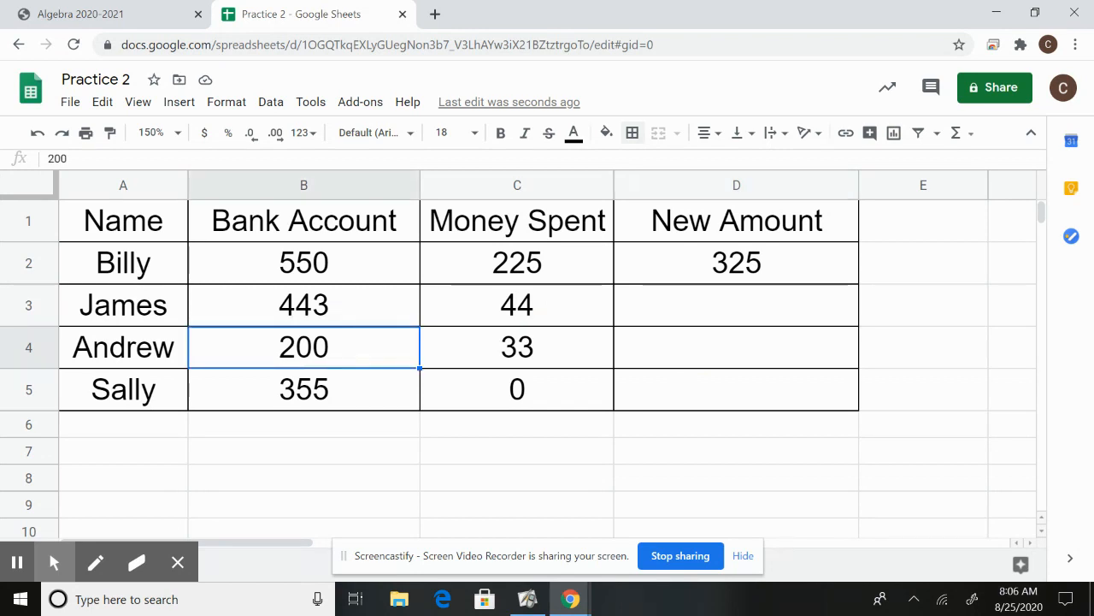
pyautogui.click(560, 347)
pyautogui.click(691, 305)
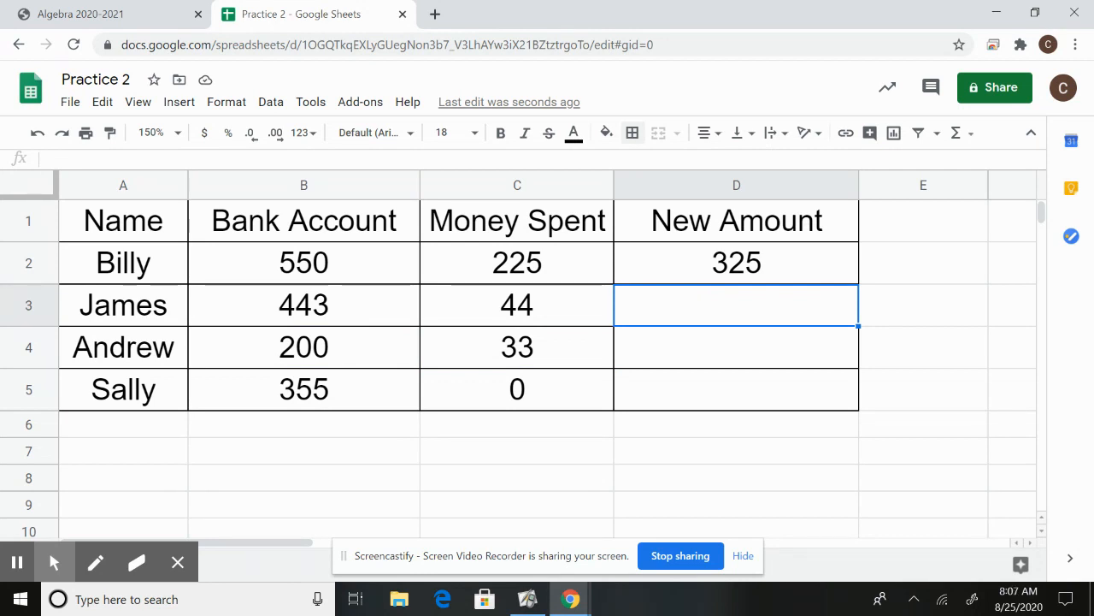
# Fill the New Amount formula from D2 down through D5 and check the copied formula in D3.
pyautogui.click(774, 263)
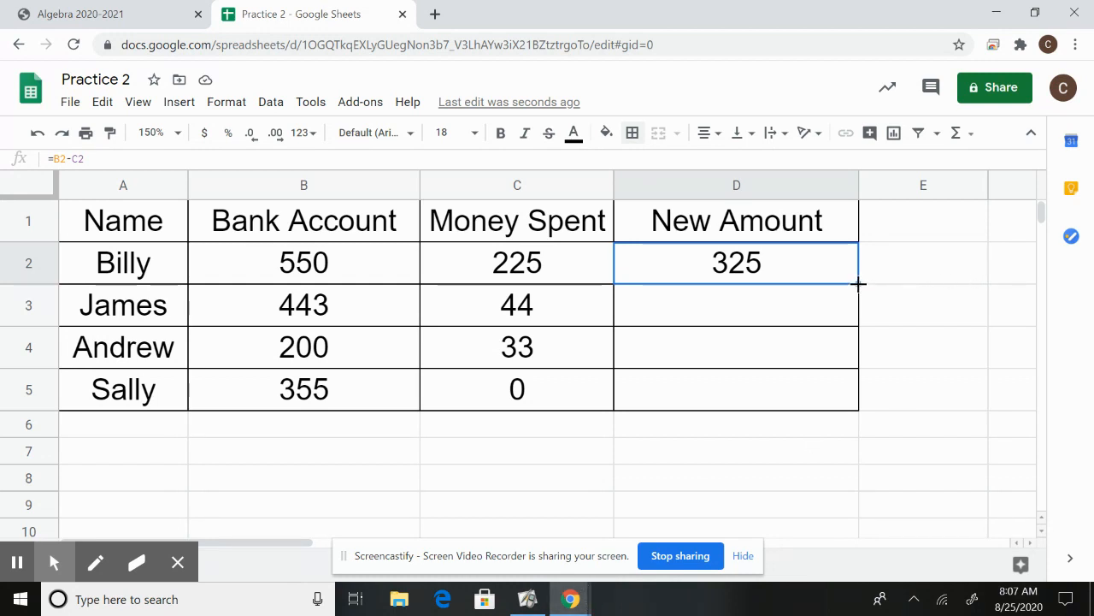
pyautogui.moveTo(858, 283); pyautogui.dragTo(834, 390)
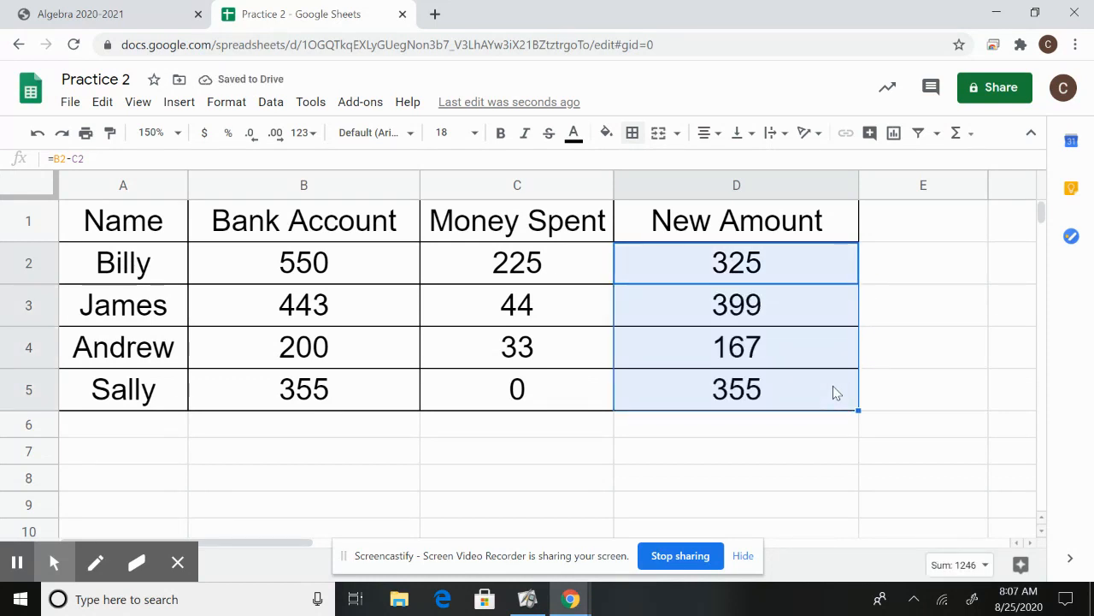
pyautogui.click(757, 296)
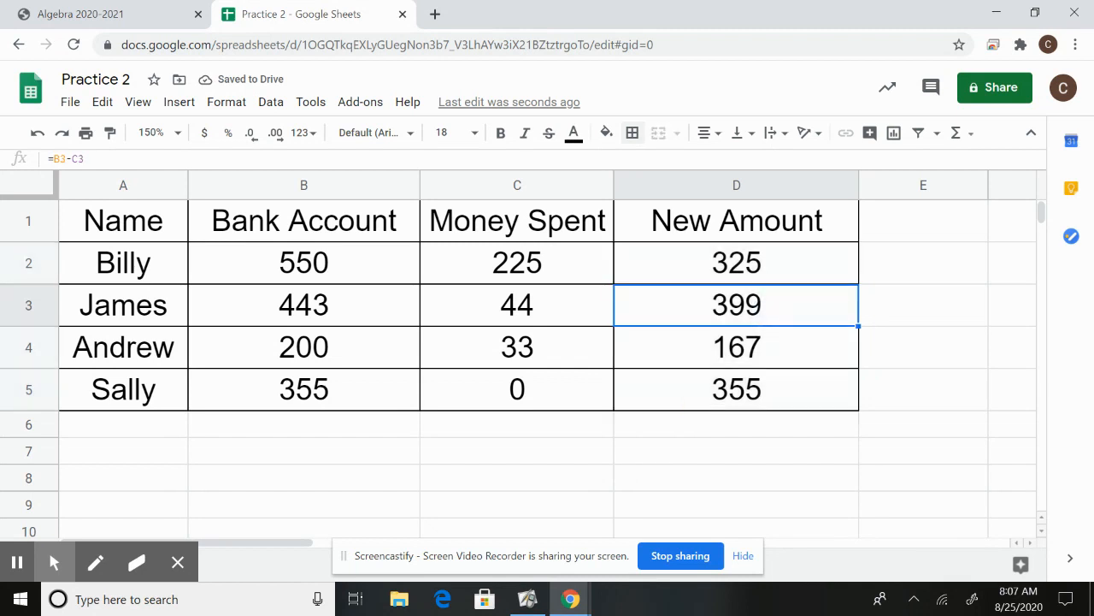
pyautogui.click(137, 185)
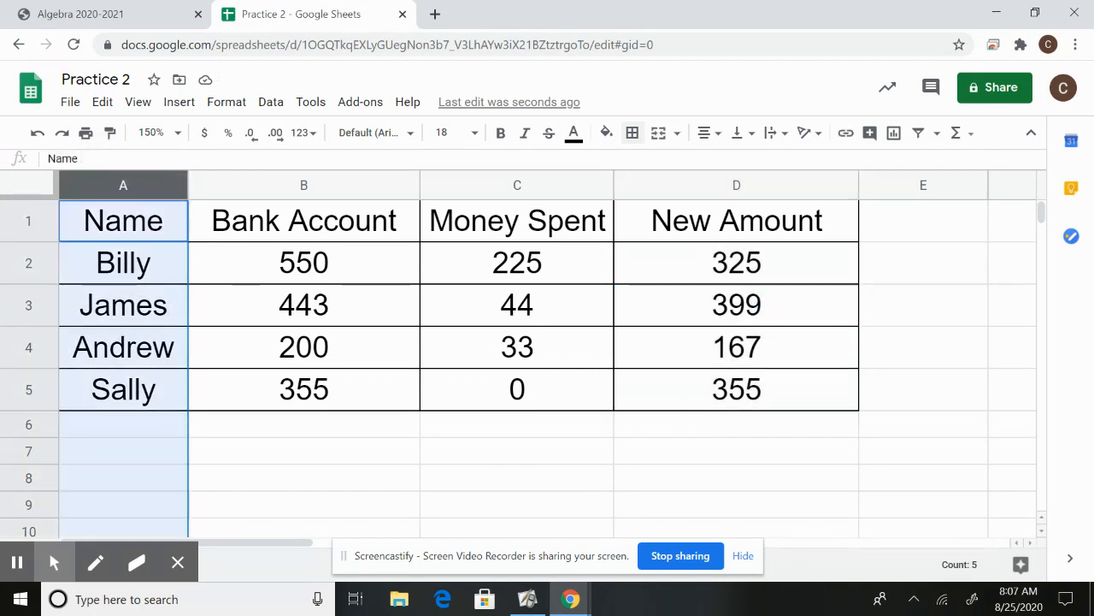
pyautogui.click(702, 302)
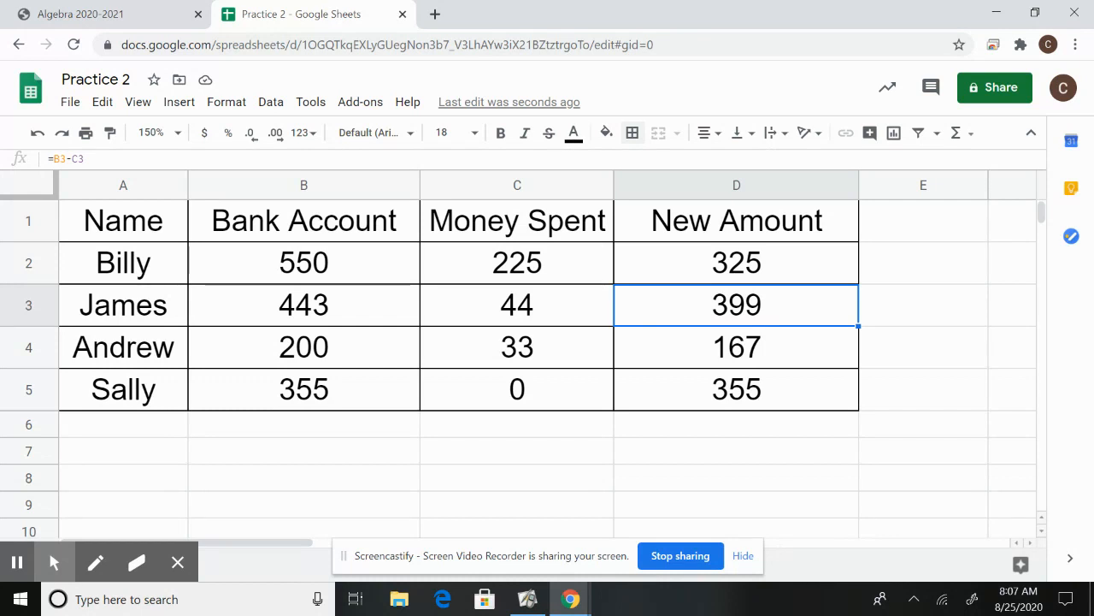
# Close the Practice 2 spreadsheet and open Practice 3 from the Sheets file list, viewed at 150% zoom.
pyautogui.hotkey('ctrl', 'w')
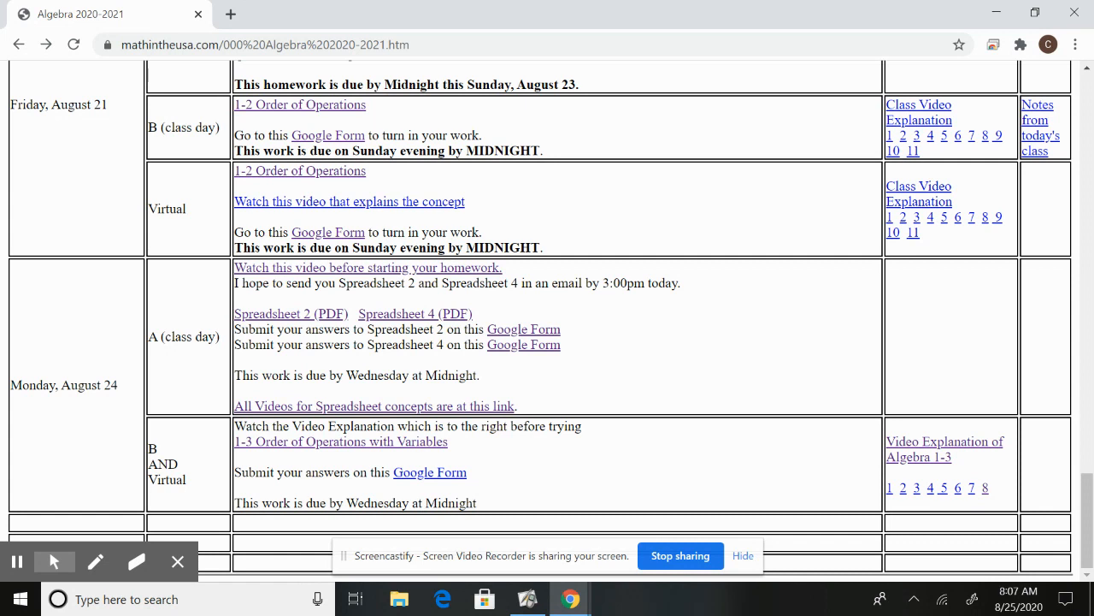
pyautogui.hotkey('ctrl', 't')
pyautogui.click(1013, 112)
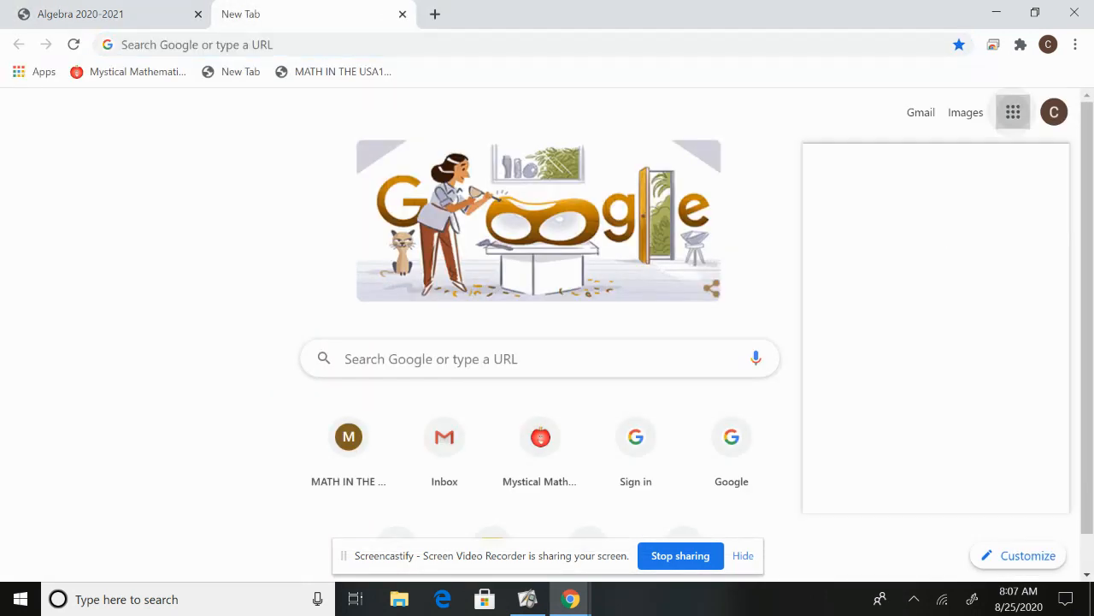
pyautogui.click(1019, 272)
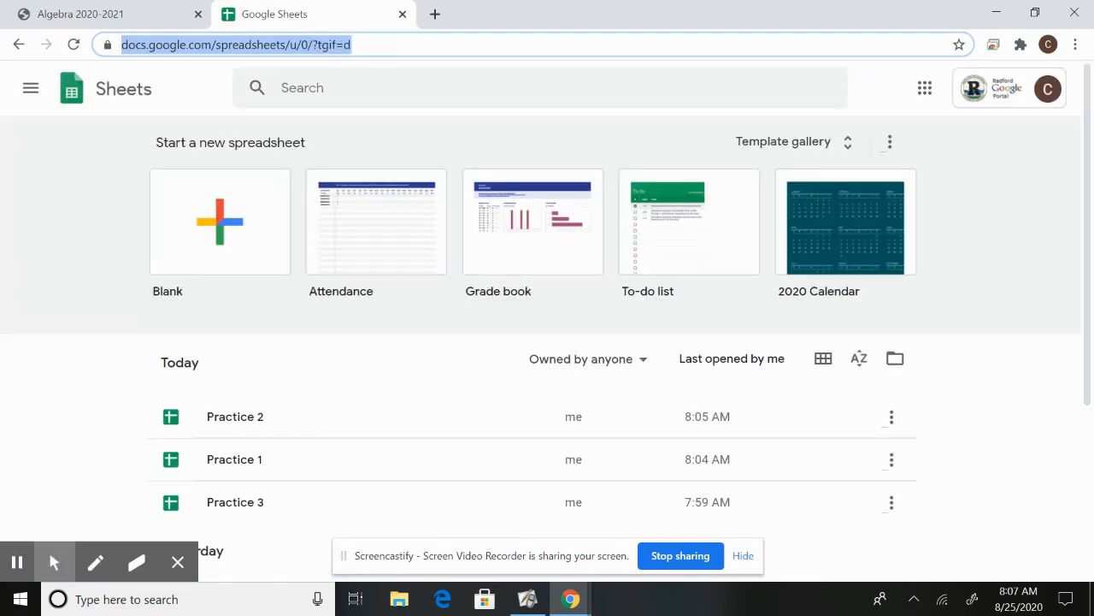
pyautogui.click(556, 502)
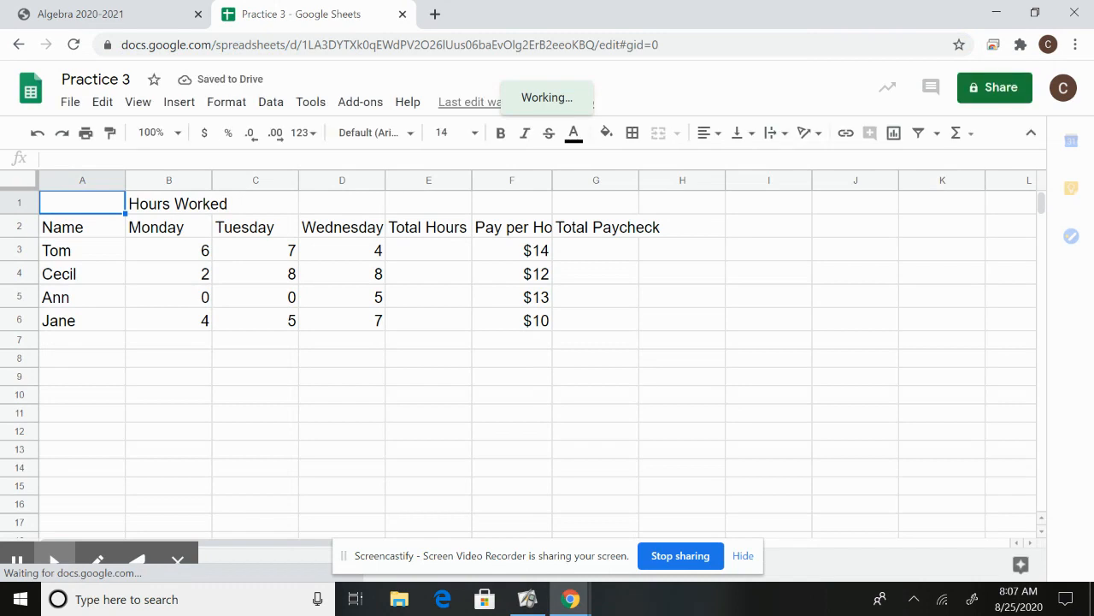
pyautogui.click(177, 132)
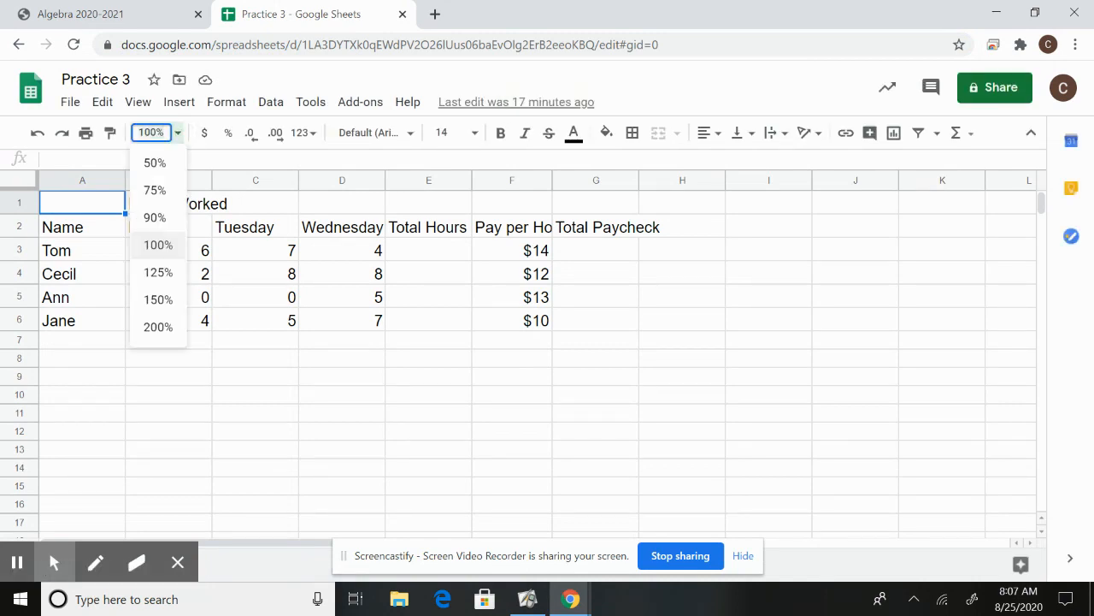
pyautogui.click(158, 300)
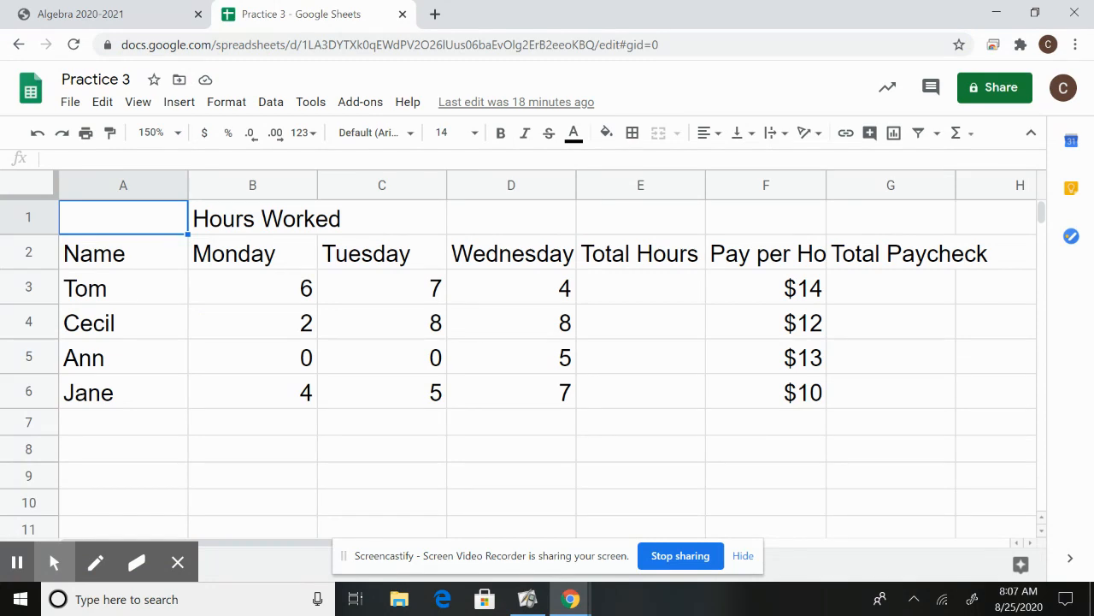
# Widen column F to fit the Pay per Hour header in F2, and narrow it back to roughly its original width.
pyautogui.click(752, 250)
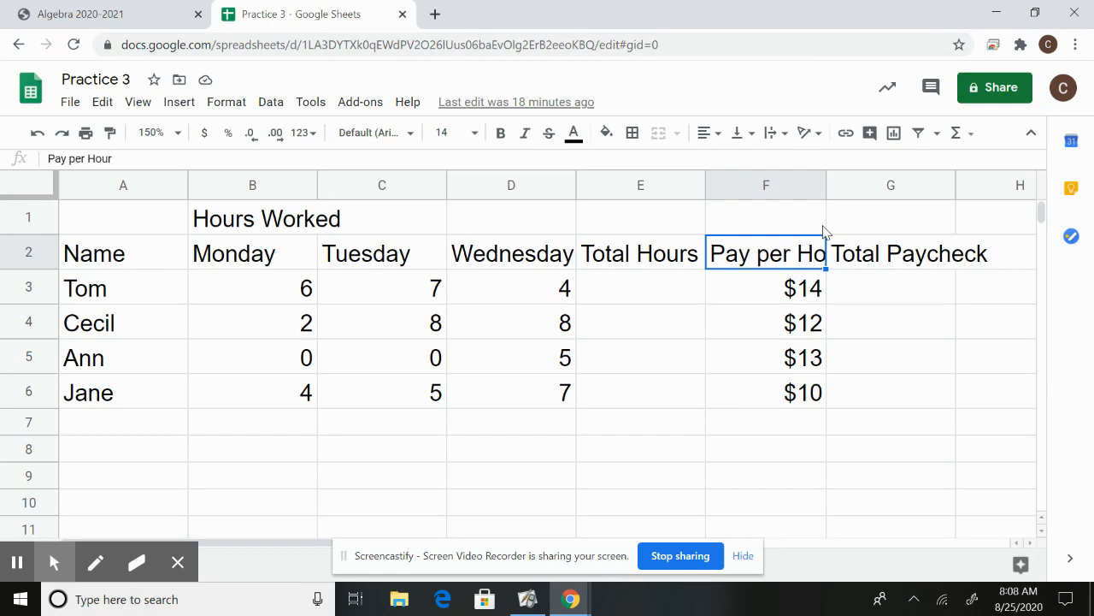
pyautogui.moveTo(824, 189); pyautogui.dragTo(875, 190)
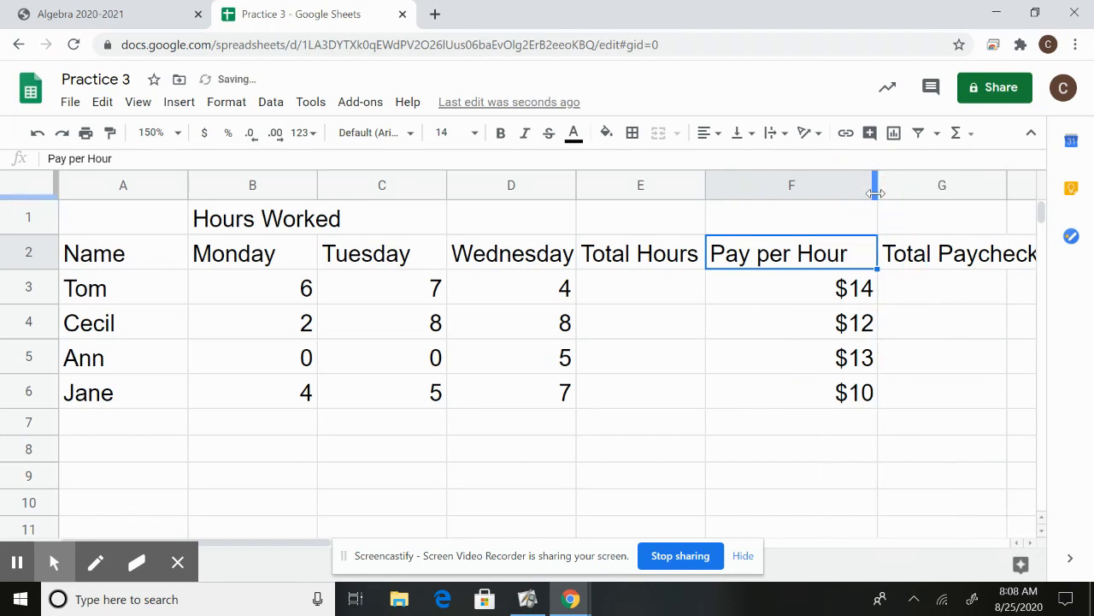
pyautogui.moveTo(875, 187); pyautogui.dragTo(817, 195)
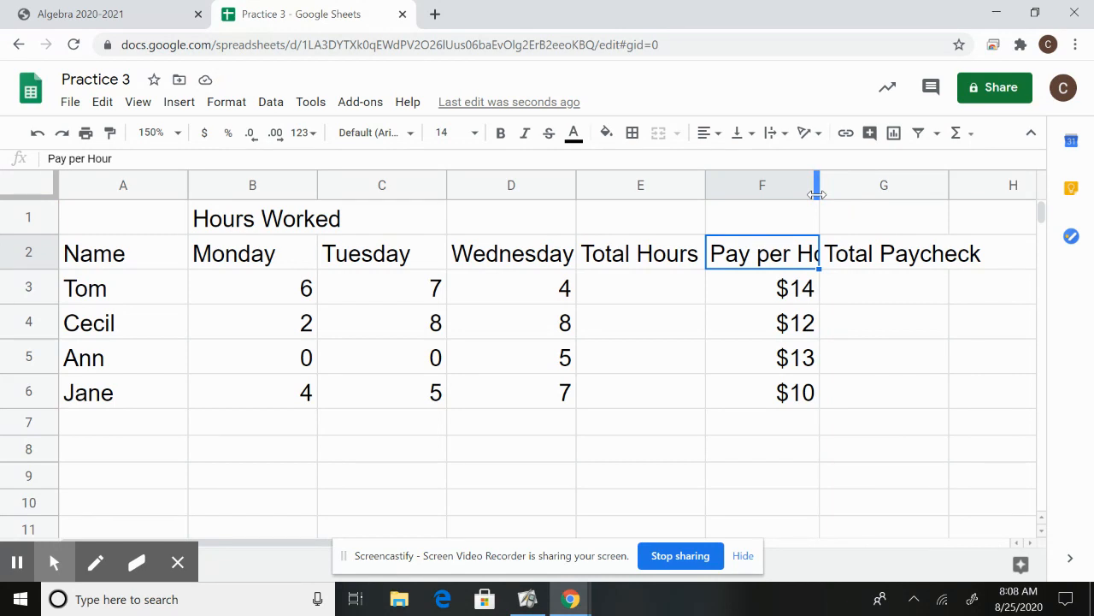
# Wrap the text of the Pay per Hour header in cell F2 and centre it horizontally.
pyautogui.hotkey('alt', 'd')
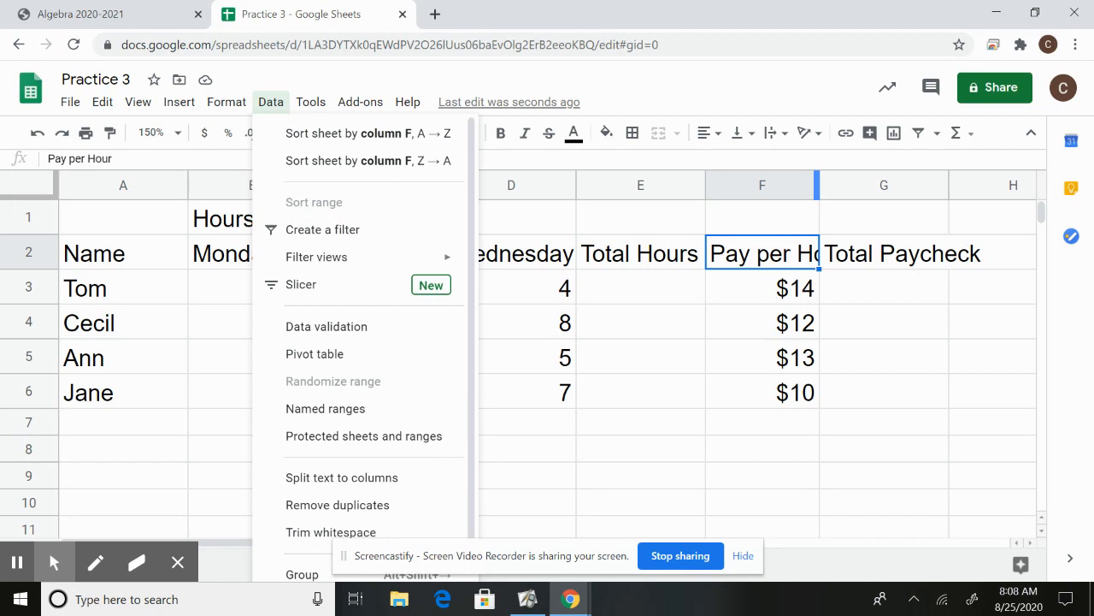
pyautogui.press('Escape')
pyautogui.hotkey('alt', 'o')
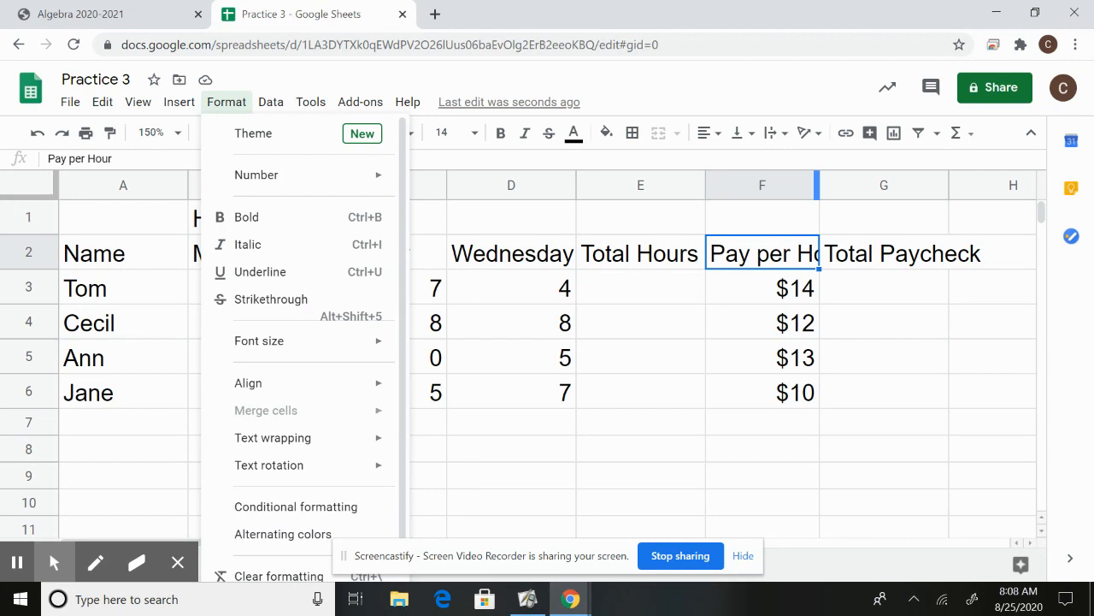
pyautogui.moveTo(273, 437)
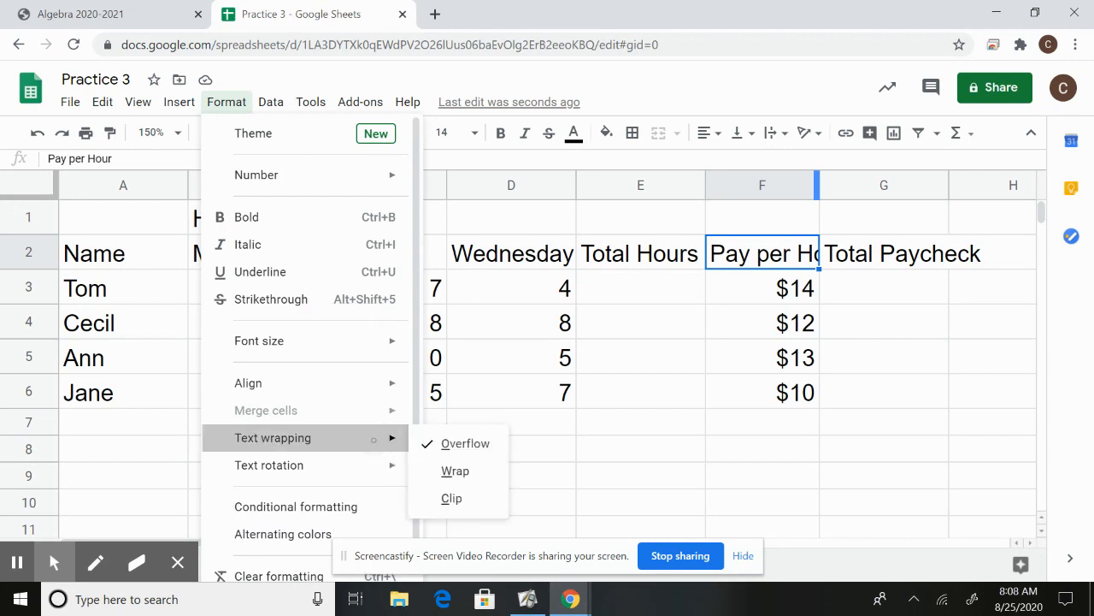
pyautogui.click(454, 469)
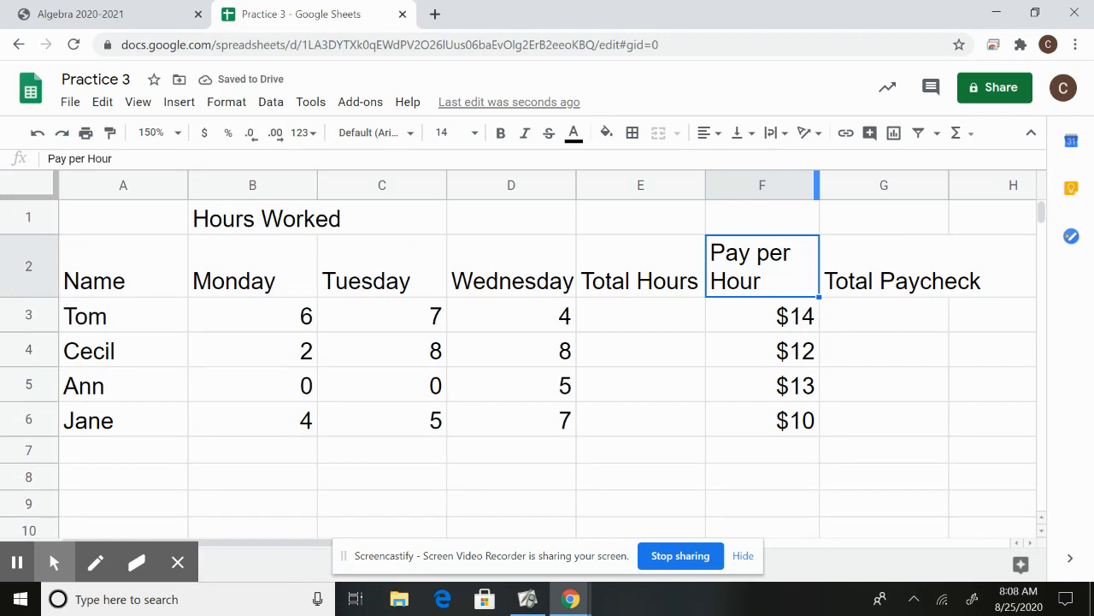
pyautogui.click(710, 133)
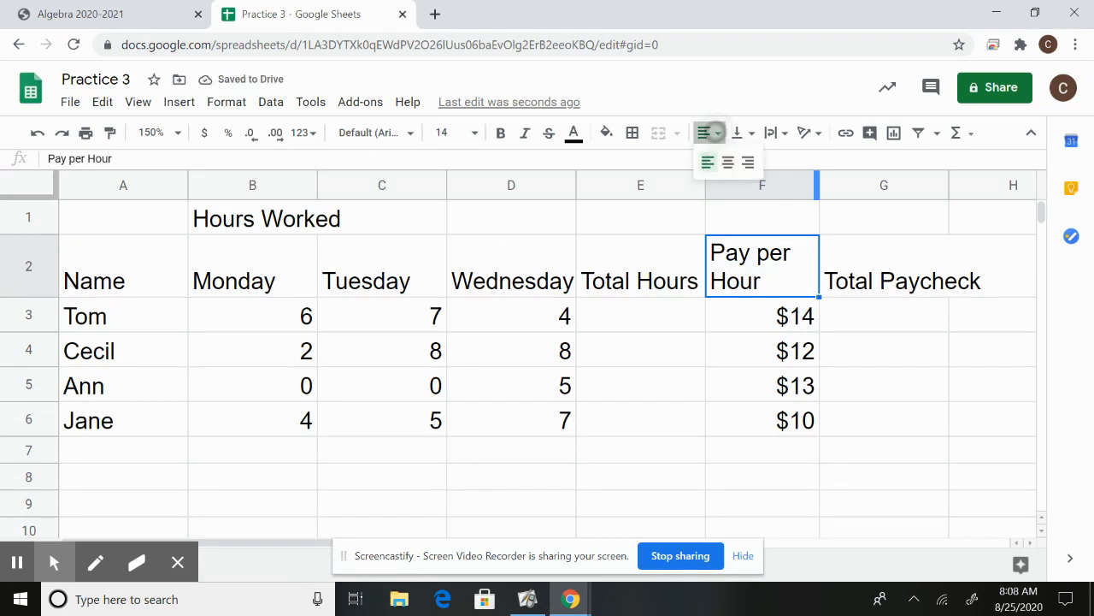
pyautogui.click(726, 162)
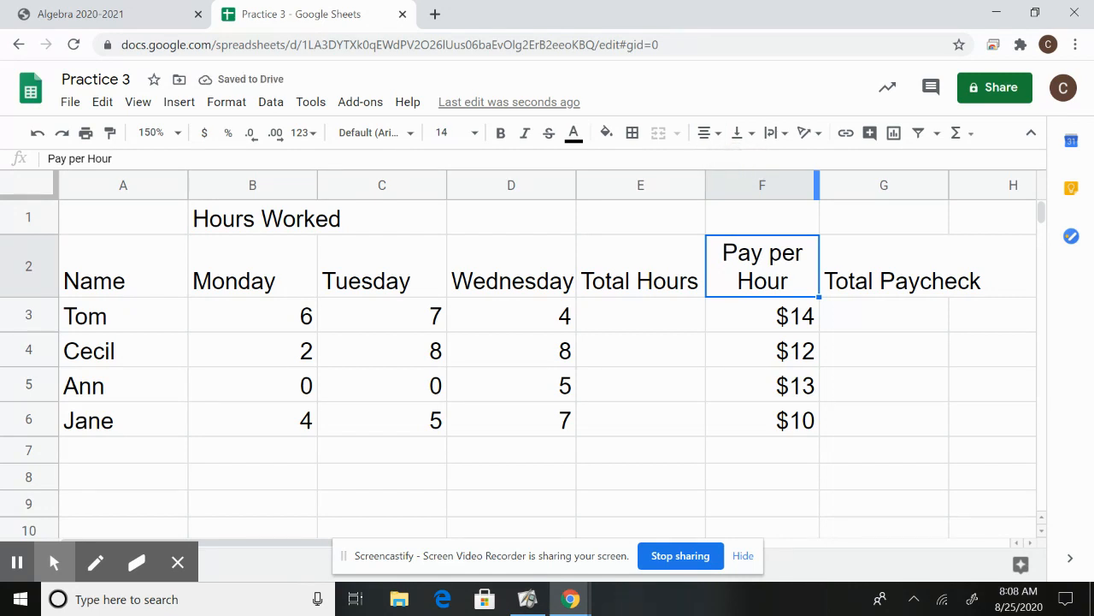
# Wrap the text of the Total Paycheck header in cell G2.
pyautogui.click(873, 260)
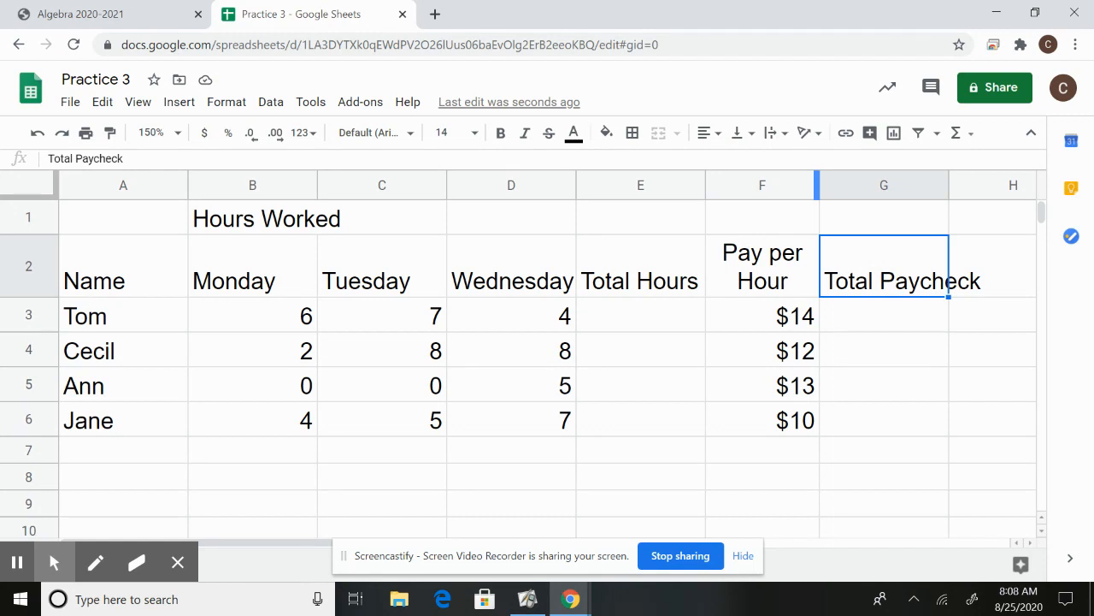
pyautogui.click(227, 102)
pyautogui.click(334, 439)
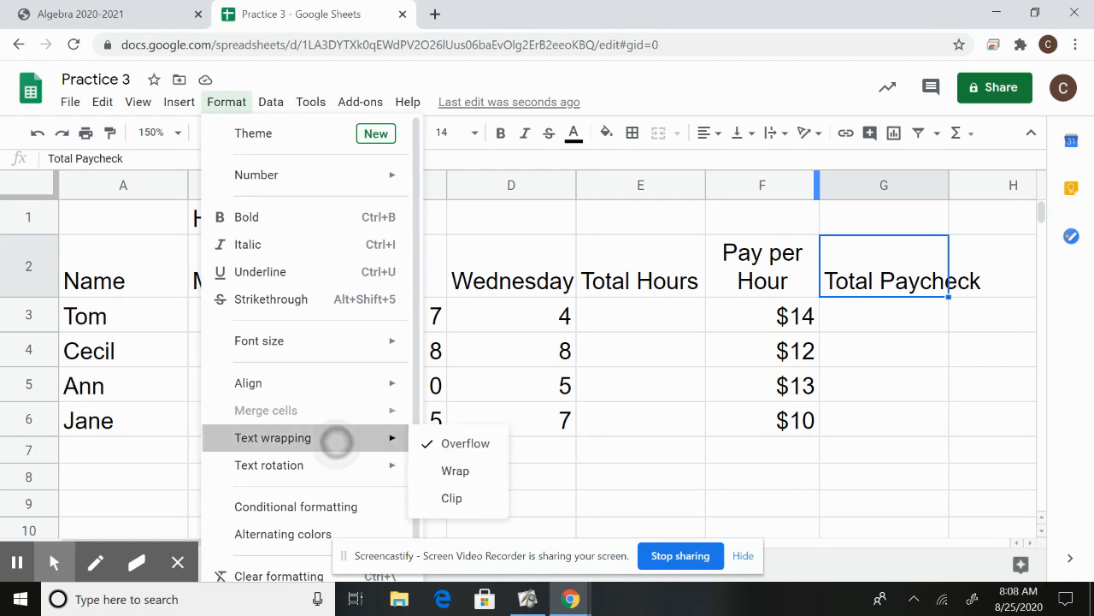
pyautogui.click(452, 466)
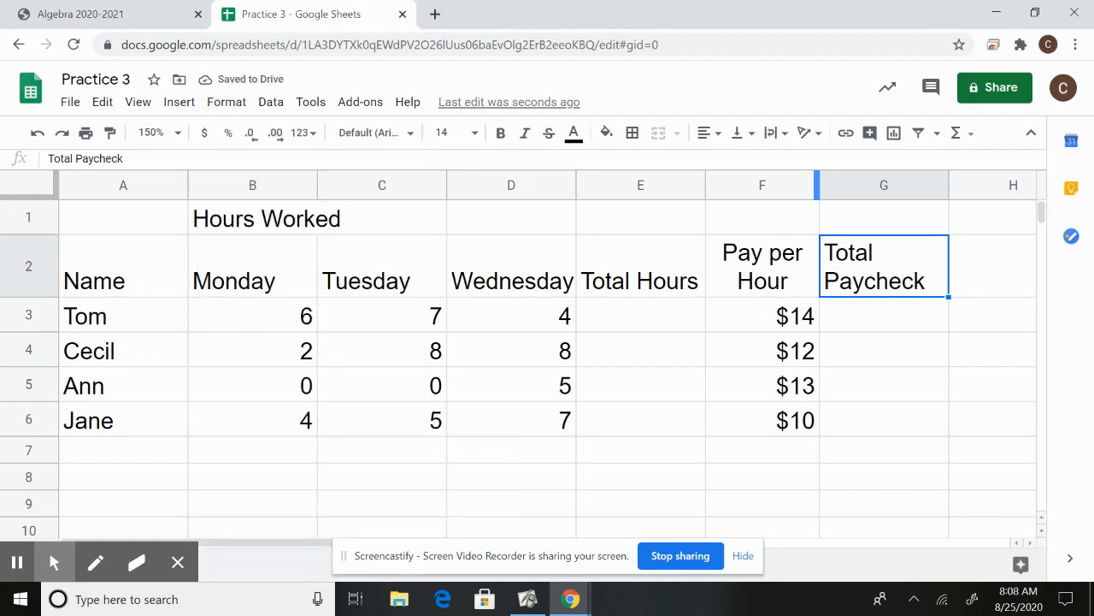
pyautogui.click(276, 215)
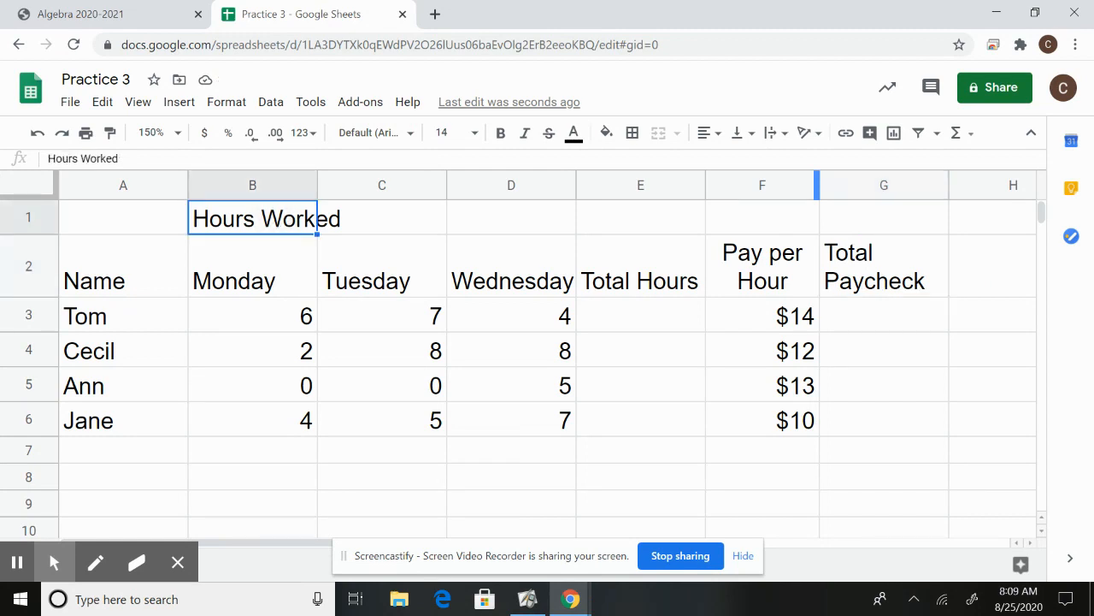
pyautogui.click(291, 270)
pyautogui.click(375, 272)
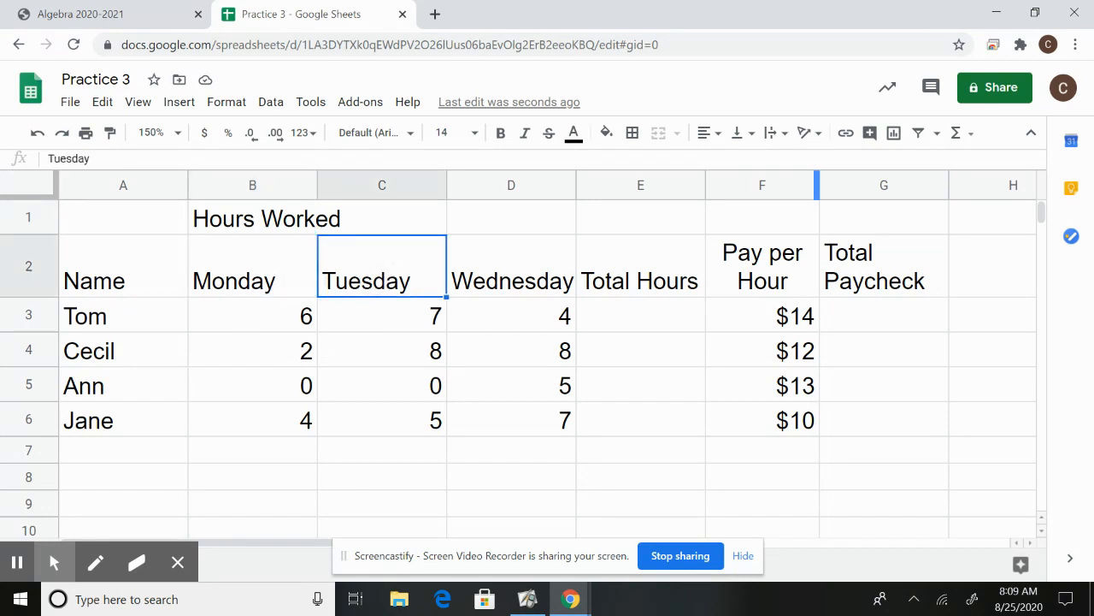
pyautogui.click(484, 278)
pyautogui.click(272, 217)
pyautogui.click(476, 219)
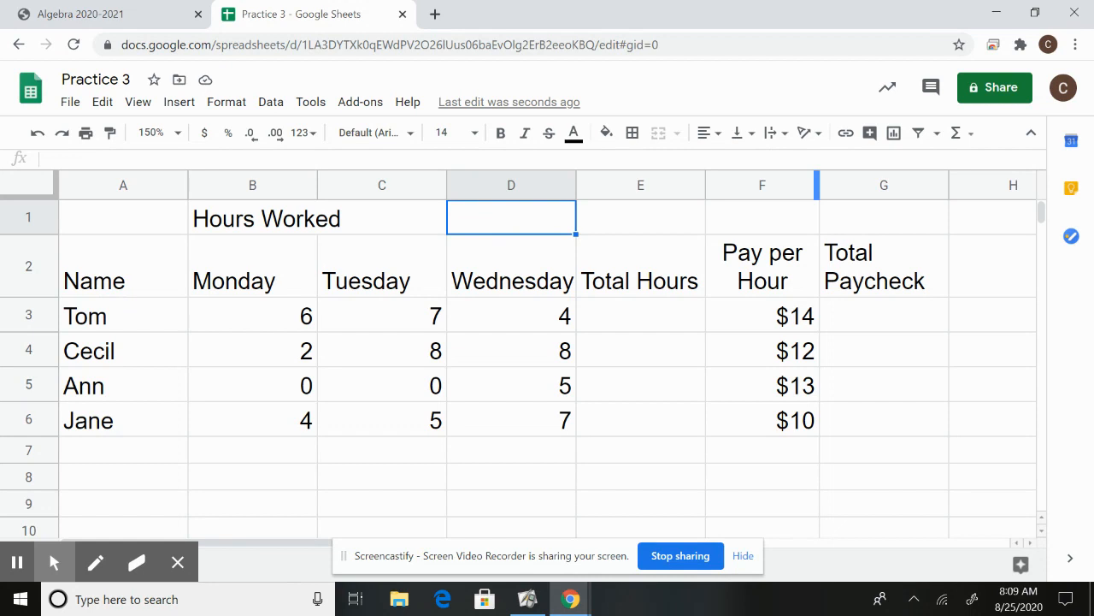
# Merge all of cells B1 through D1 and centre the Hours Worked title horizontally across Monday to Wednesday.
pyautogui.click(260, 217)
pyautogui.moveTo(300, 219); pyautogui.dragTo(503, 224)
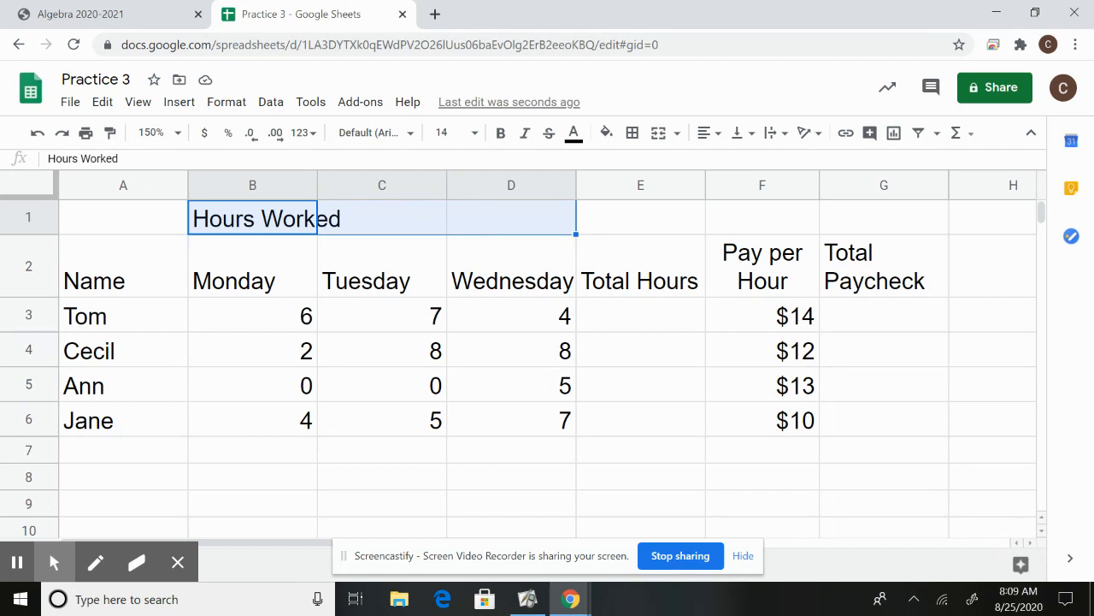
pyautogui.click(227, 102)
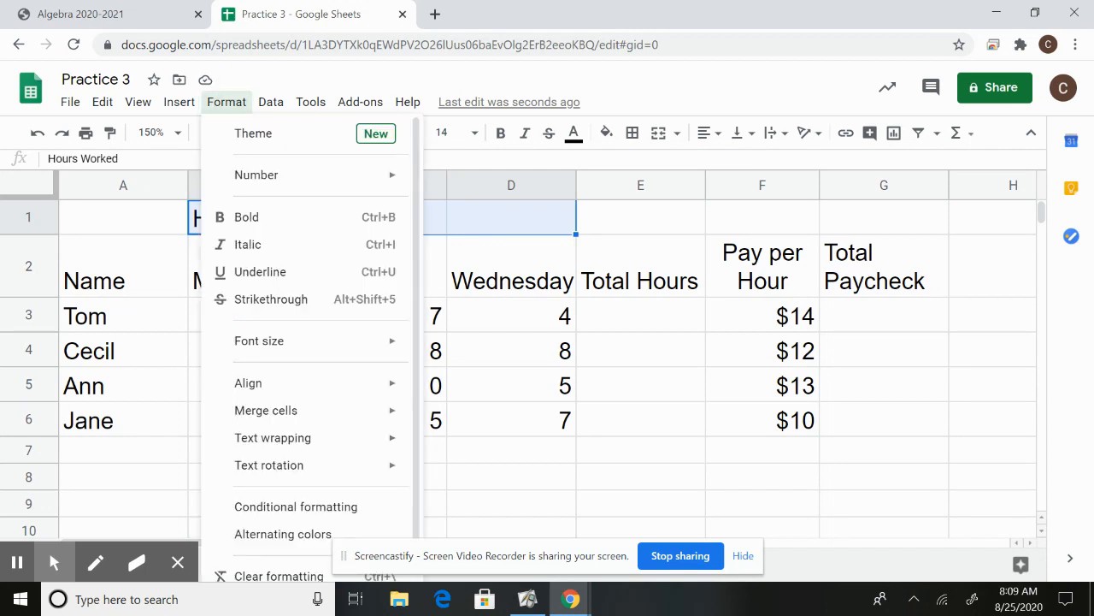
pyautogui.moveTo(282, 410)
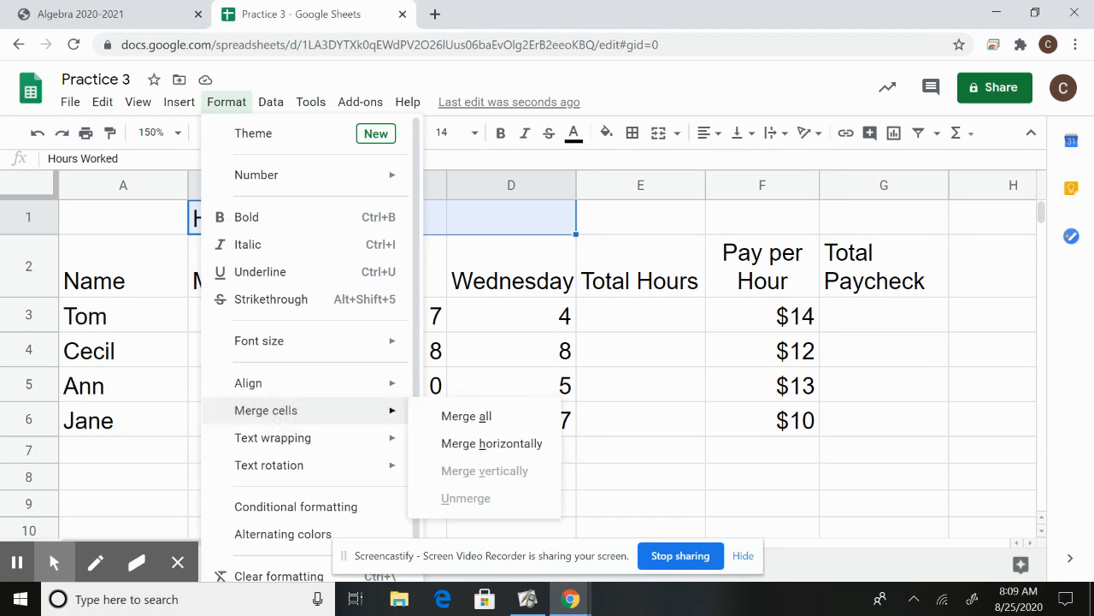
pyautogui.click(466, 416)
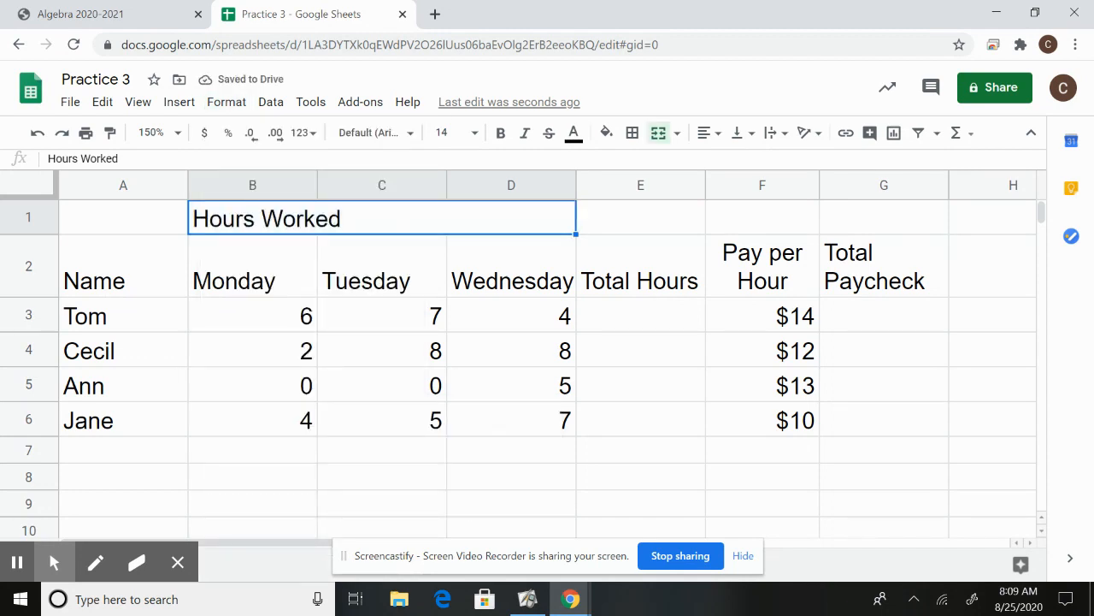
pyautogui.click(710, 132)
pyautogui.click(728, 159)
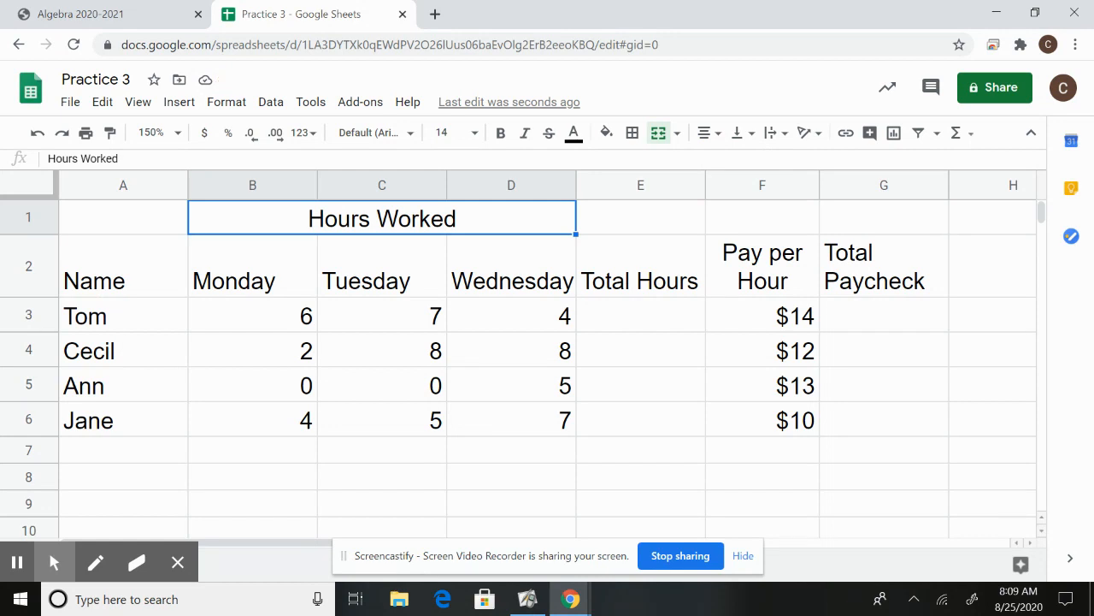
pyautogui.click(633, 313)
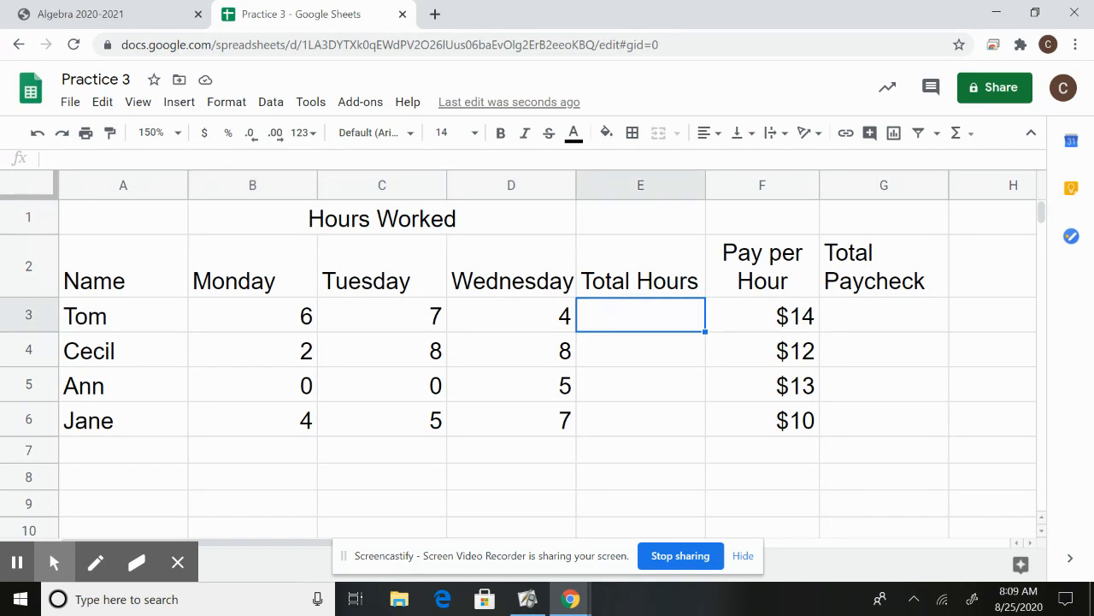
pyautogui.click(149, 316)
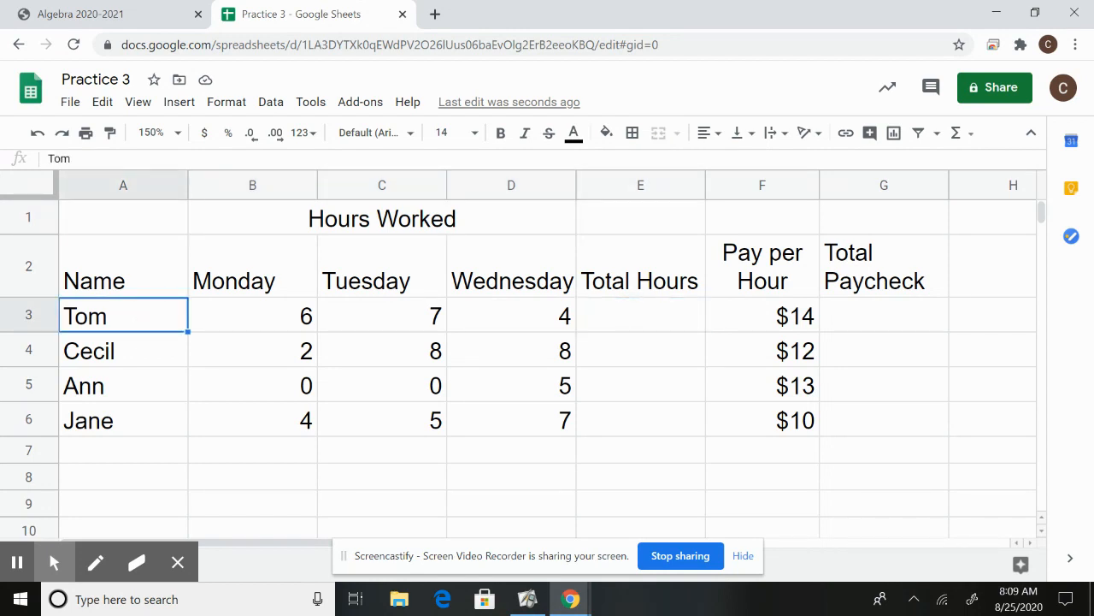
pyautogui.click(282, 318)
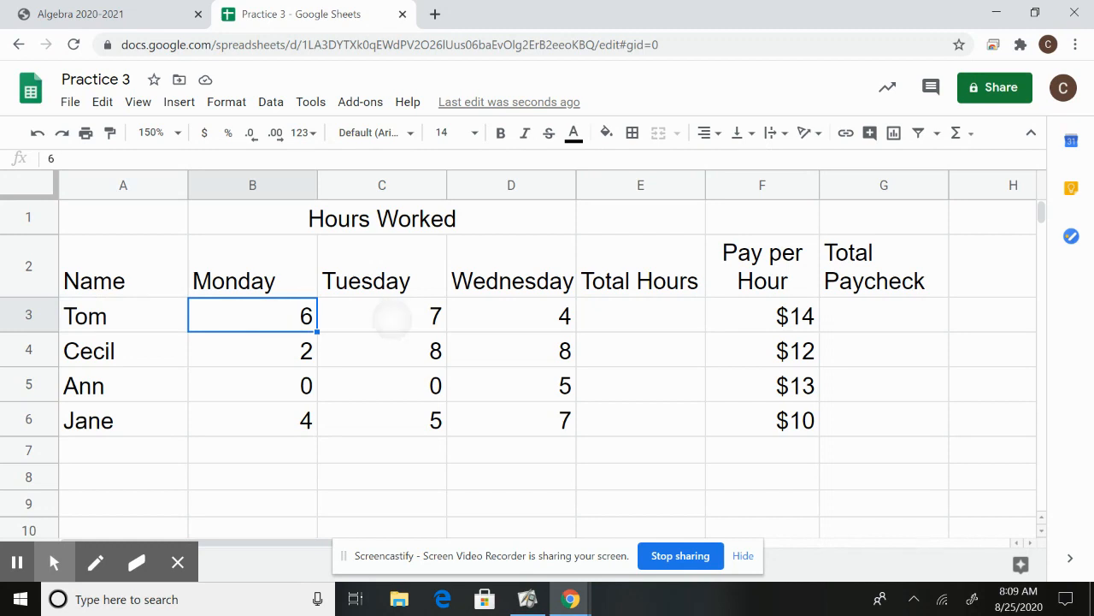
pyautogui.click(410, 315)
pyautogui.click(496, 314)
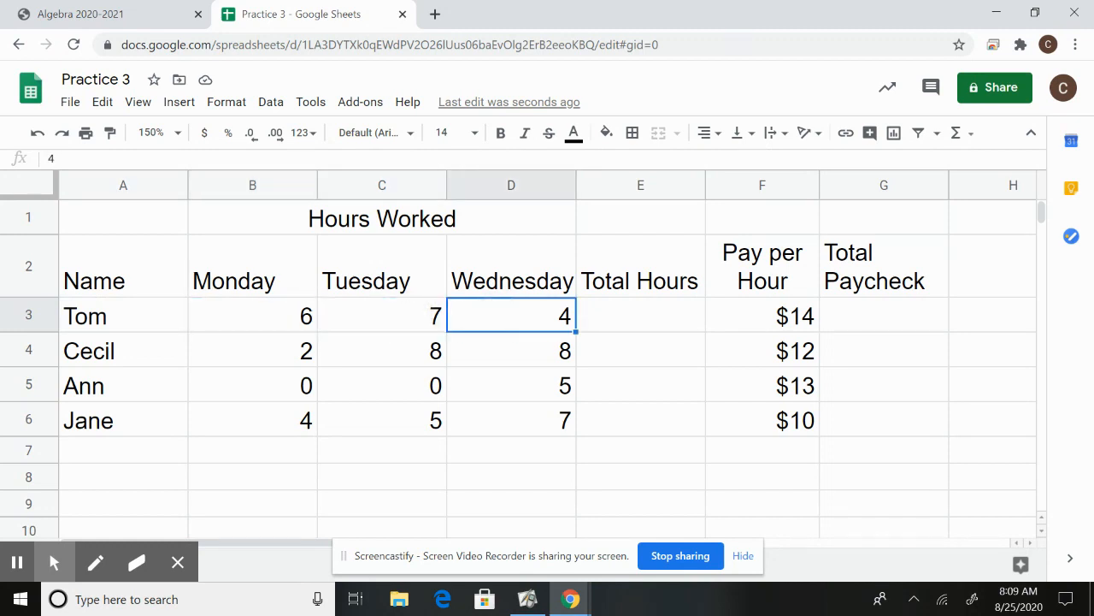
# Enter the formula =B3+C3+D3 in E3 to add the Monday, Tuesday and Wednesday hours of row 3.
pyautogui.click(631, 314)
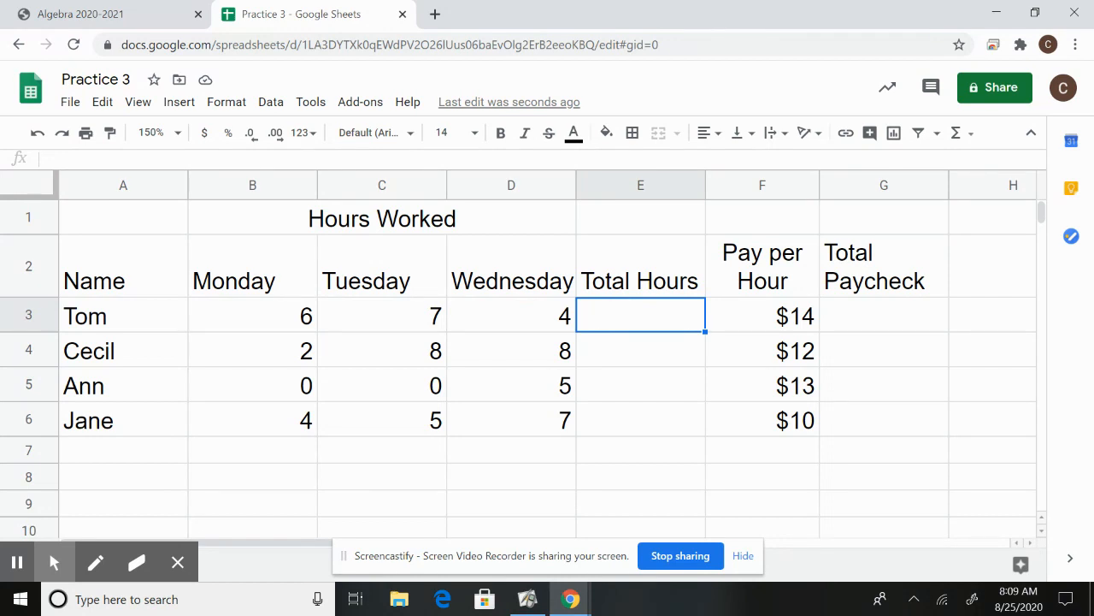
pyautogui.write('=')
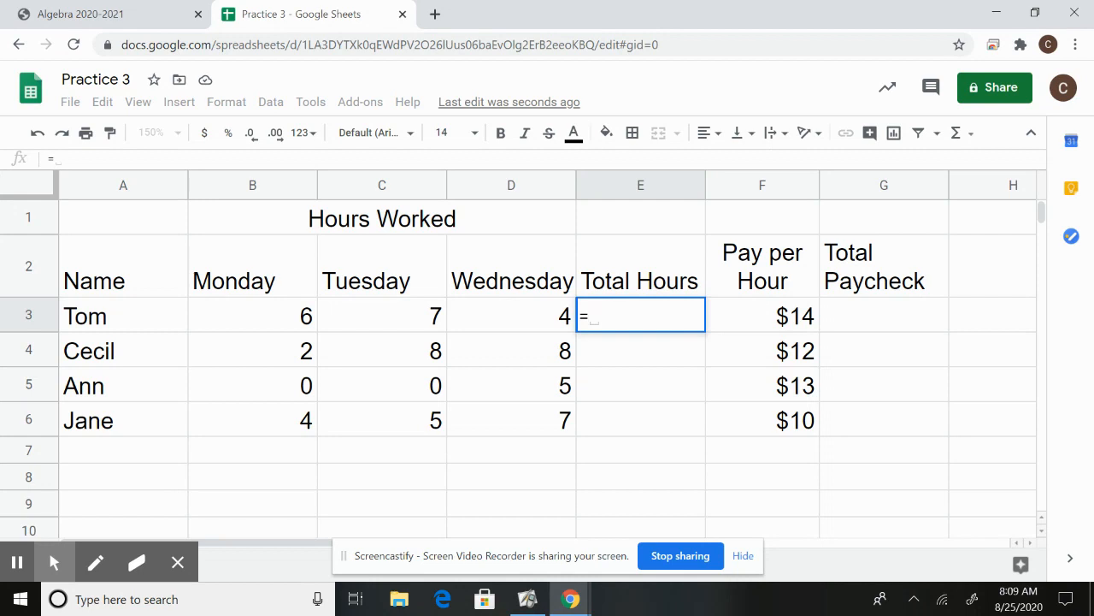
pyautogui.click(253, 315)
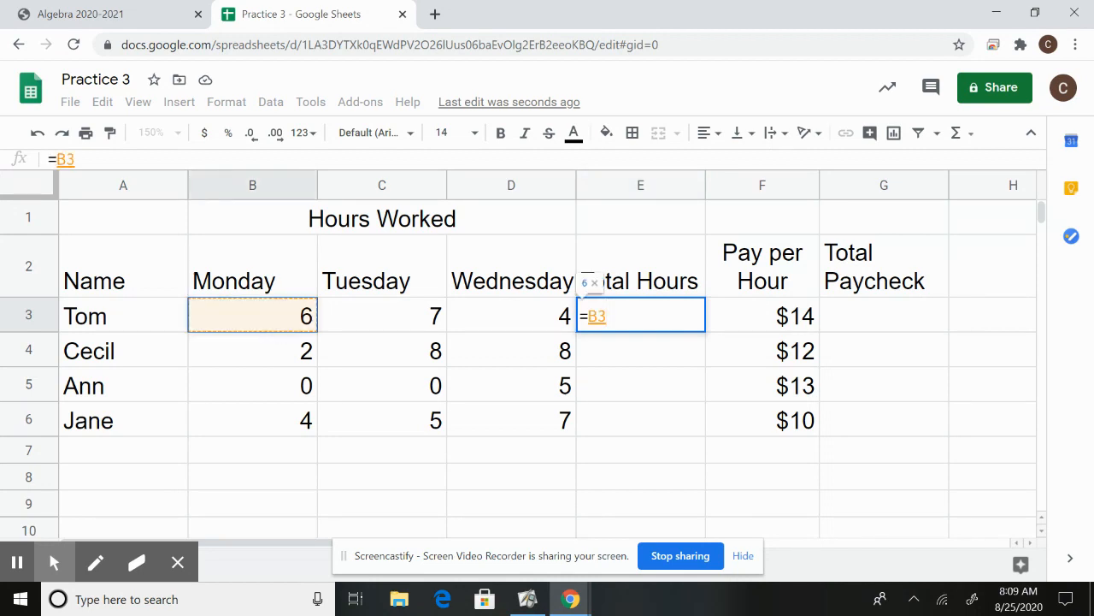
pyautogui.write('+')
pyautogui.click(382, 315)
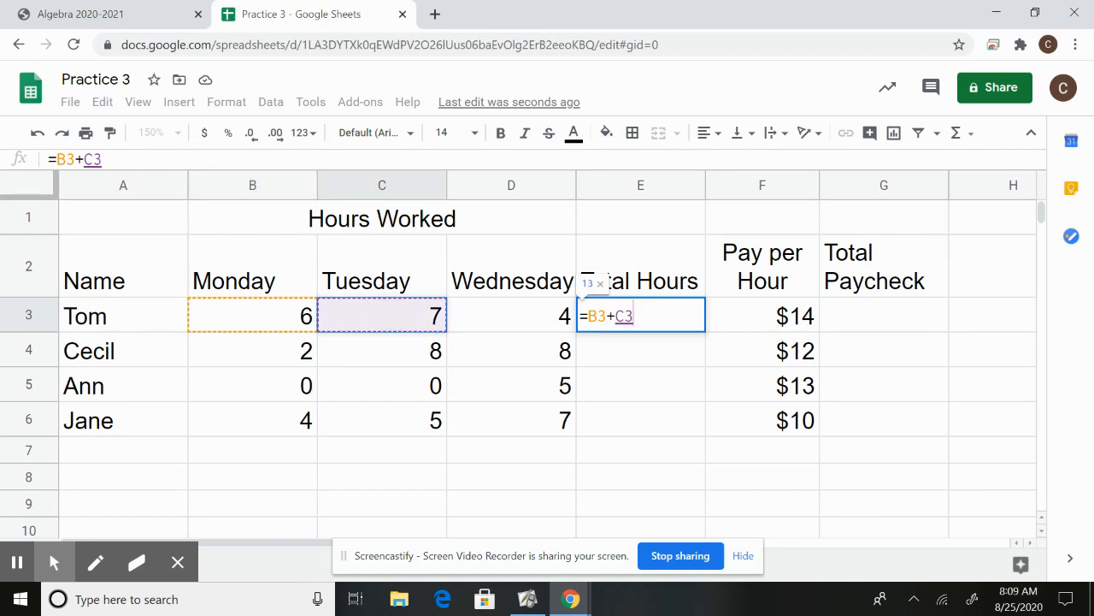
pyautogui.write('+')
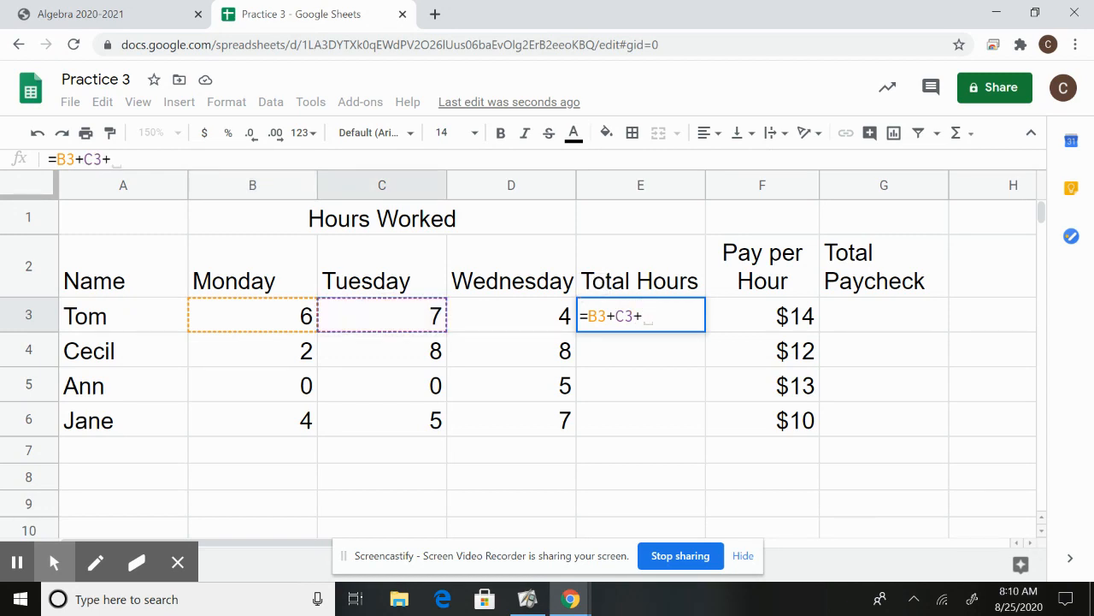
pyautogui.click(545, 315)
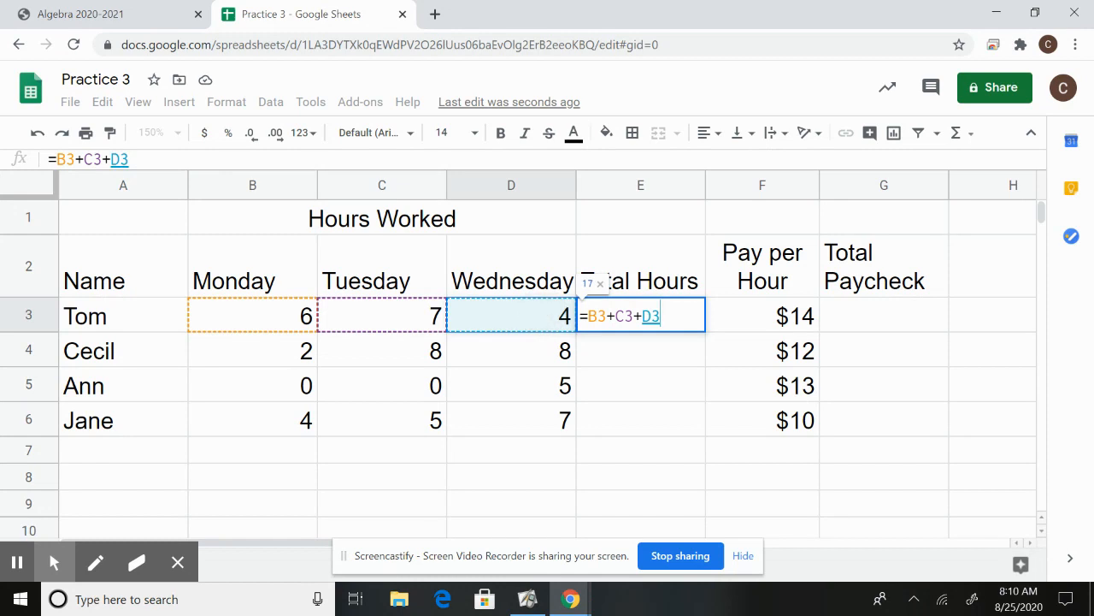
pyautogui.press('Return')
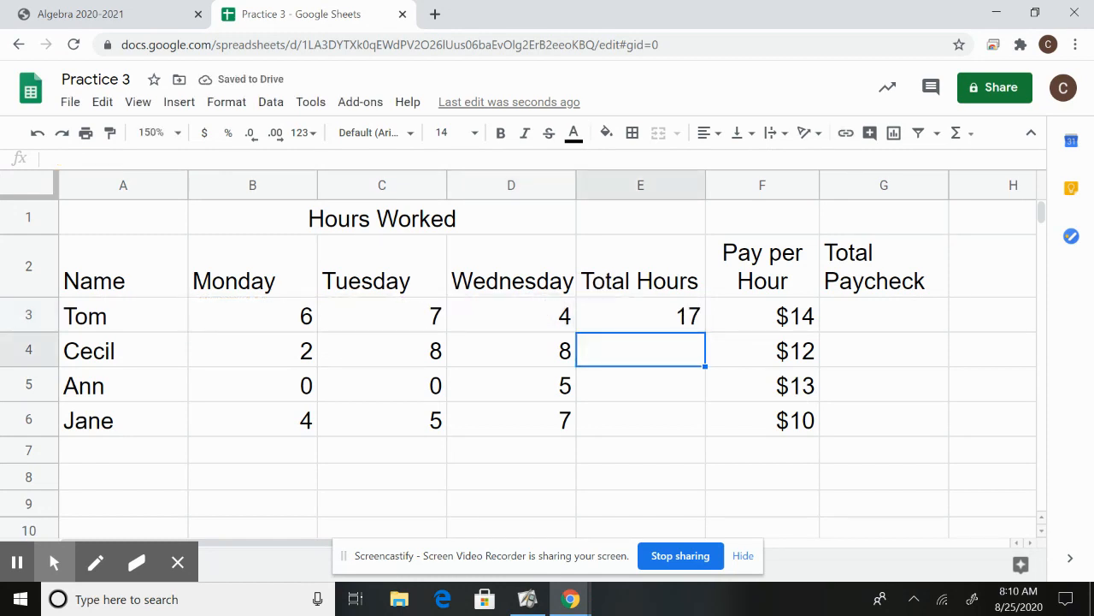
# Replace the Total Hours formula in E3 with =sum(b3:d3) and fill it down through E6.
pyautogui.click(628, 313)
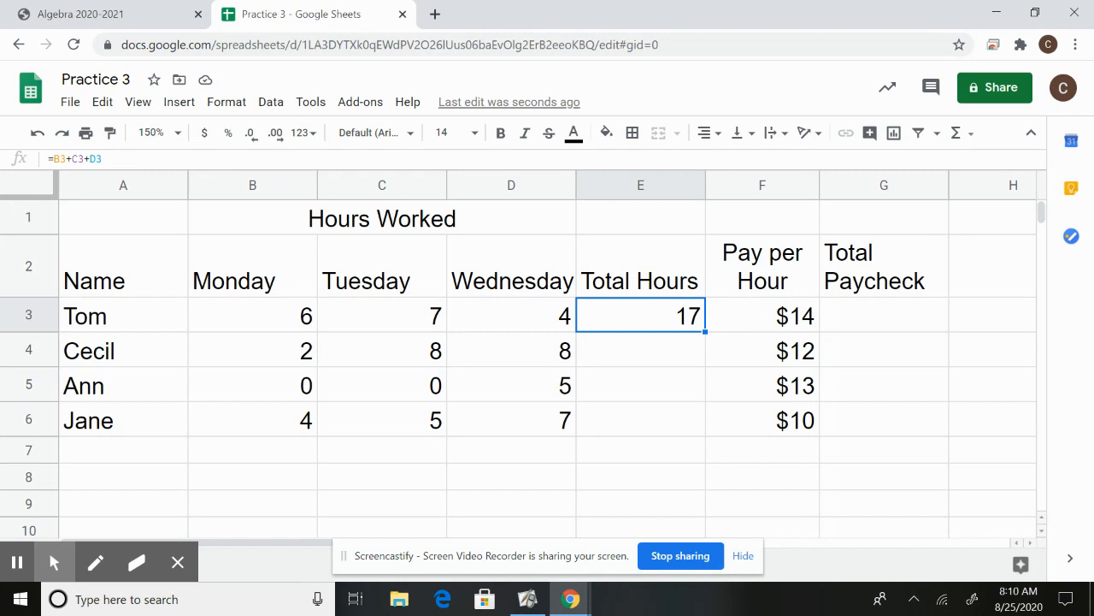
pyautogui.press('Delete')
pyautogui.write('=')
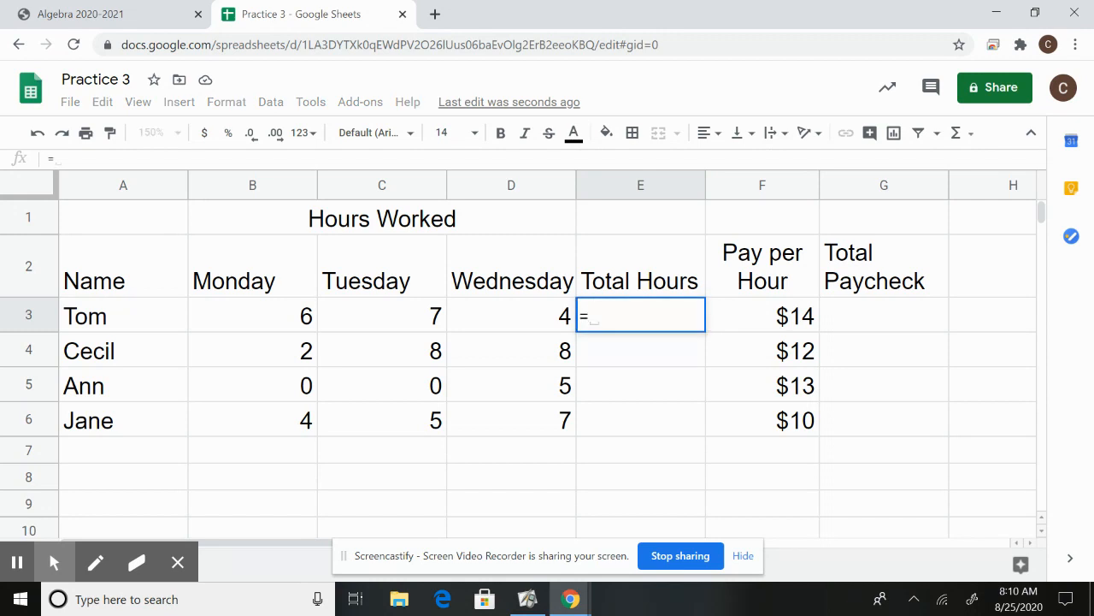
pyautogui.write('sum')
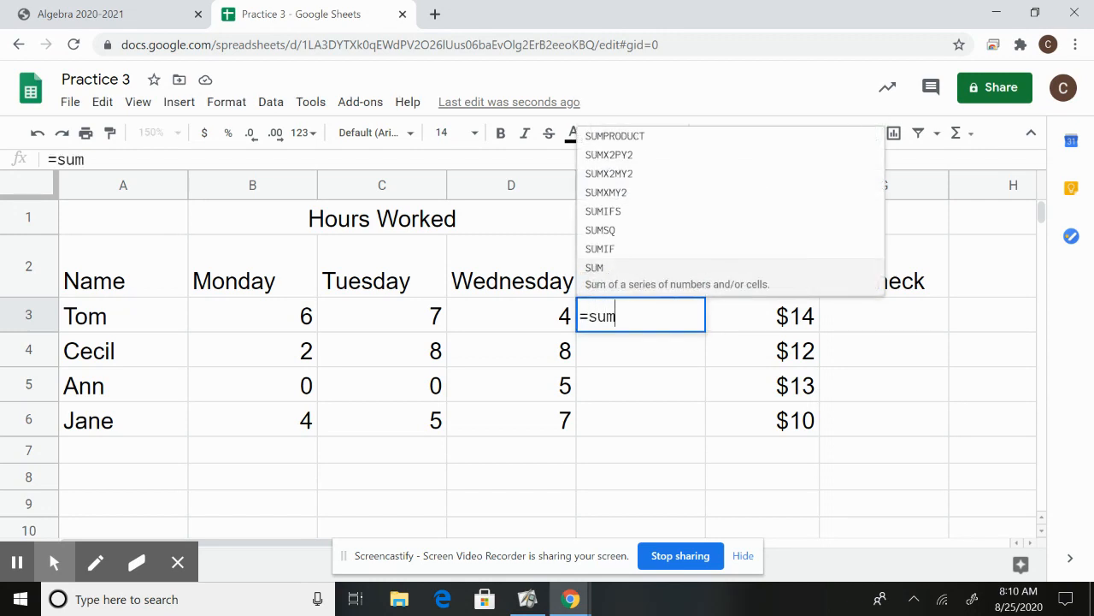
pyautogui.write('(')
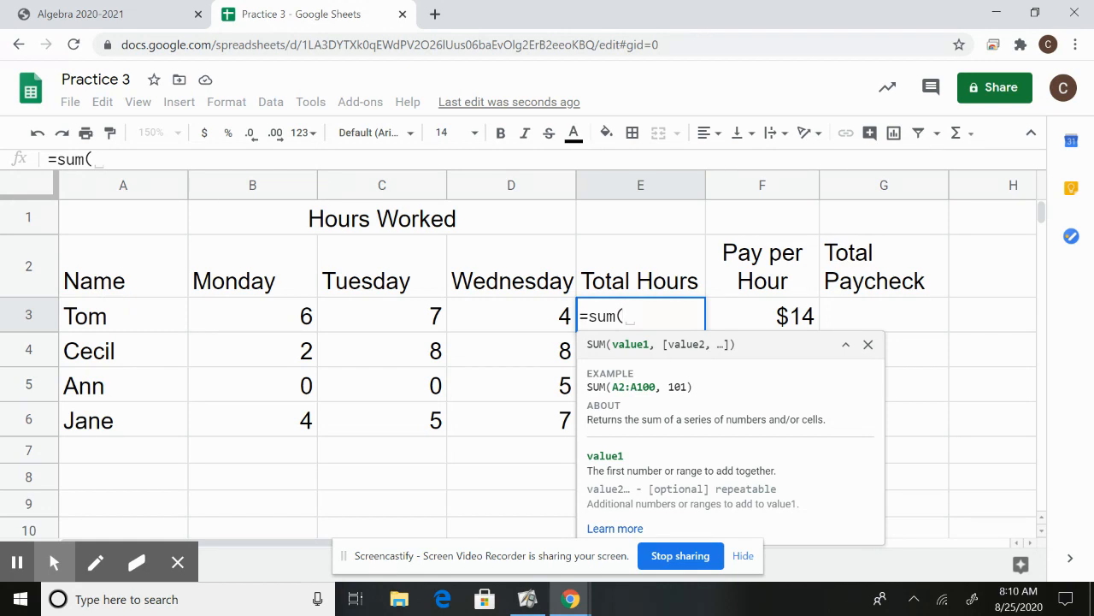
pyautogui.write('b3')
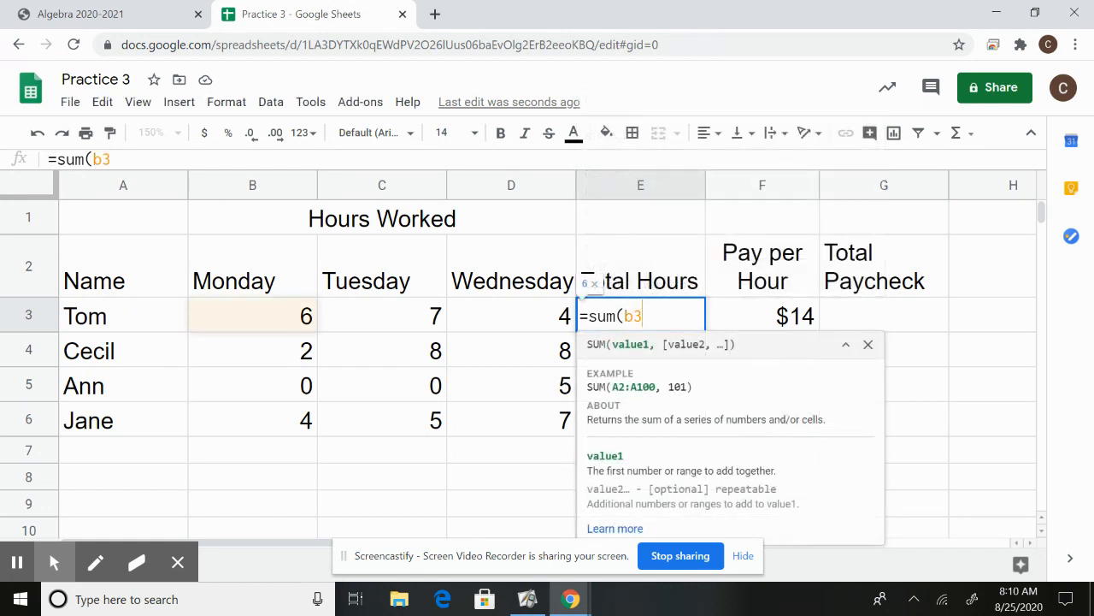
pyautogui.write(':')
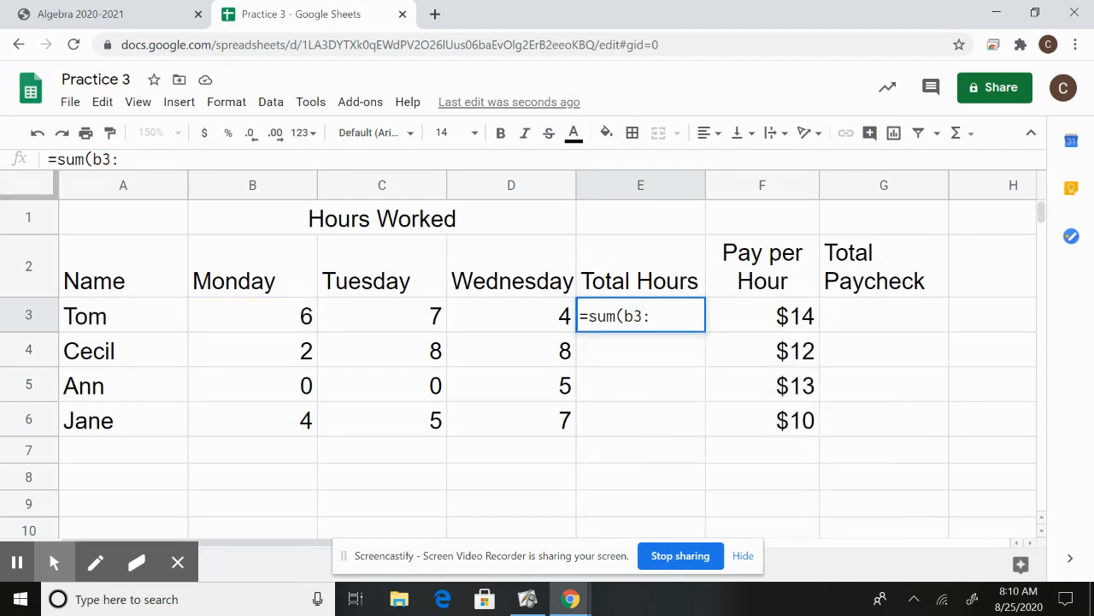
pyautogui.write('d3')
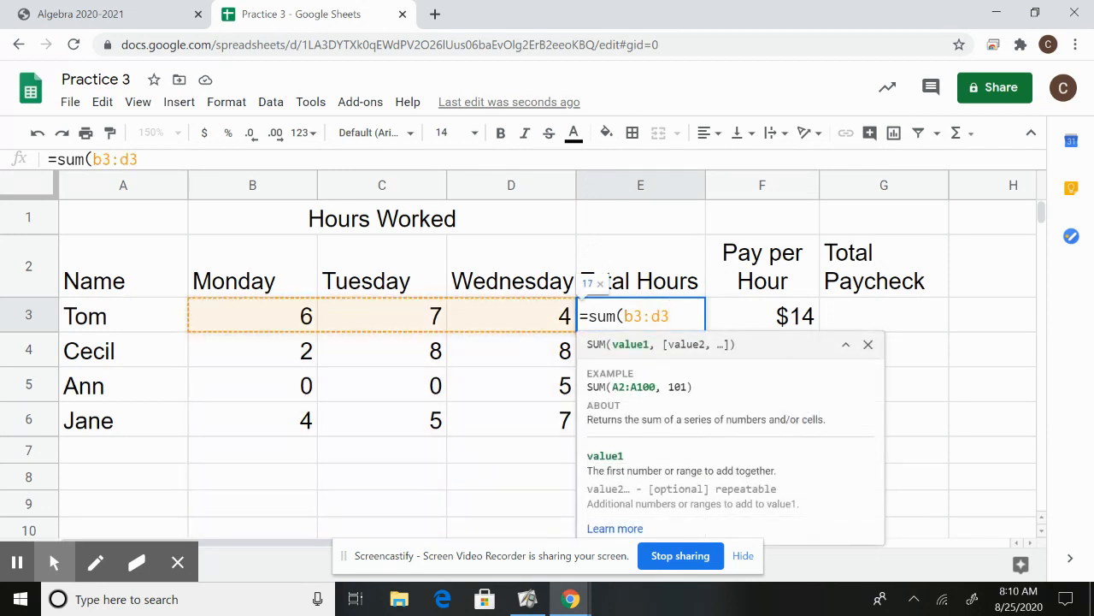
pyautogui.write(')')
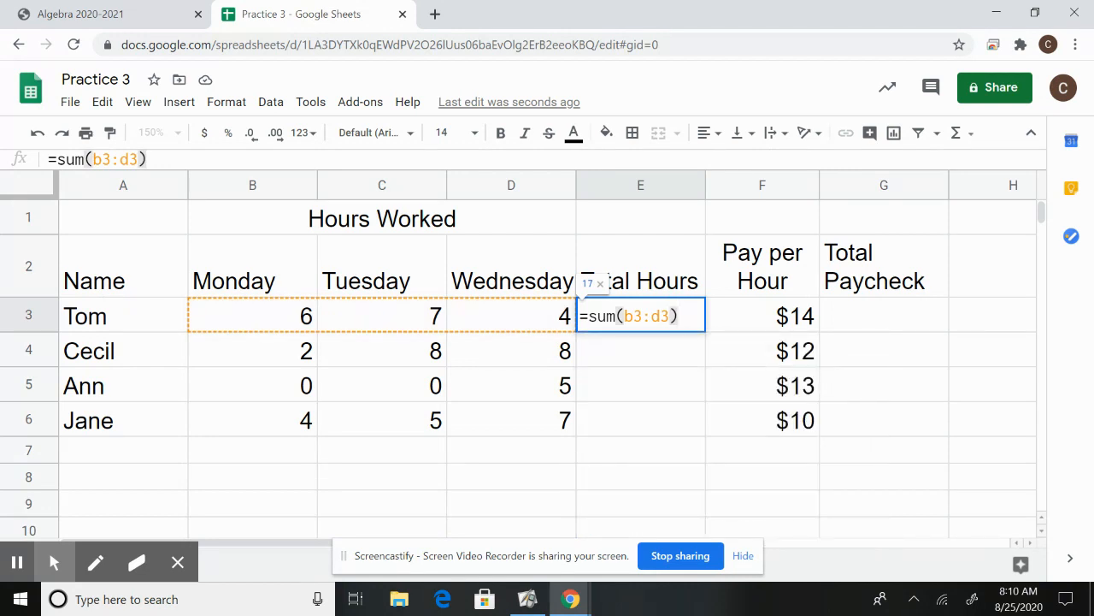
pyautogui.press('Return')
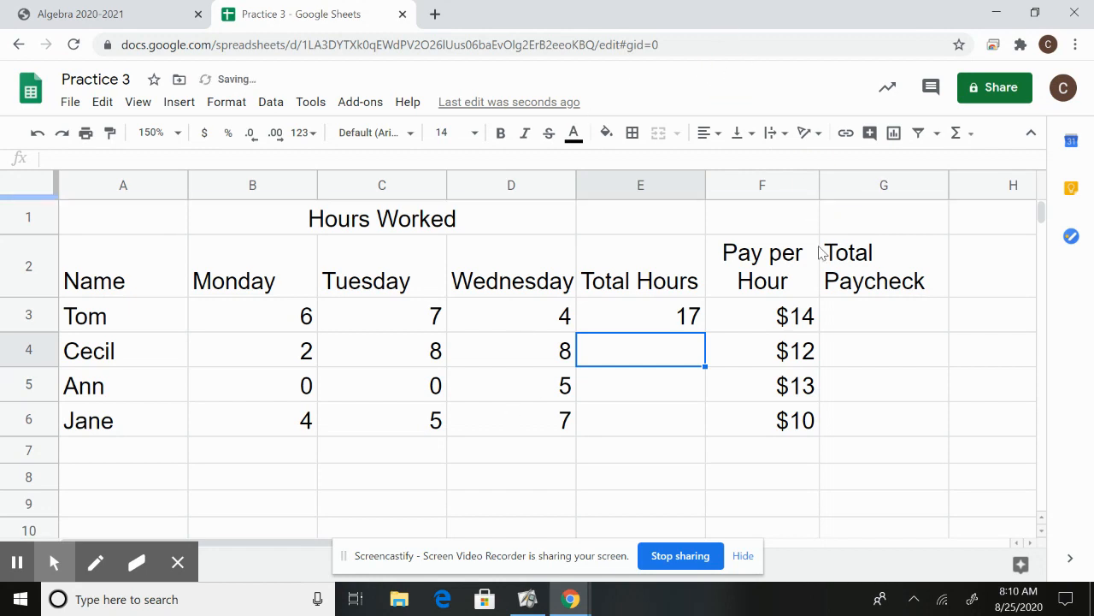
pyautogui.click(654, 325)
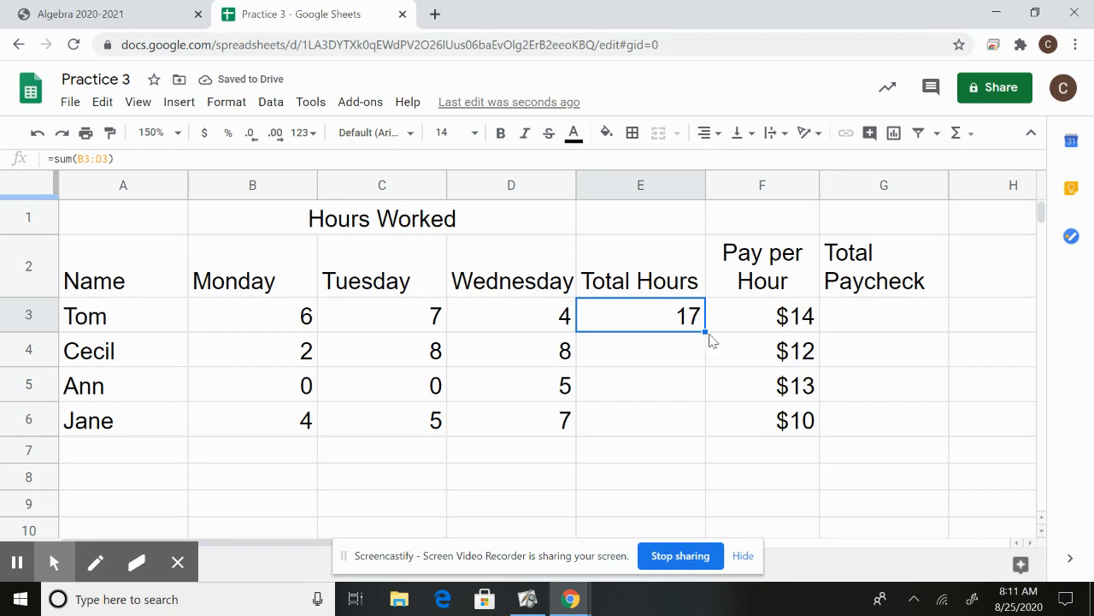
pyautogui.moveTo(706, 331); pyautogui.dragTo(689, 424)
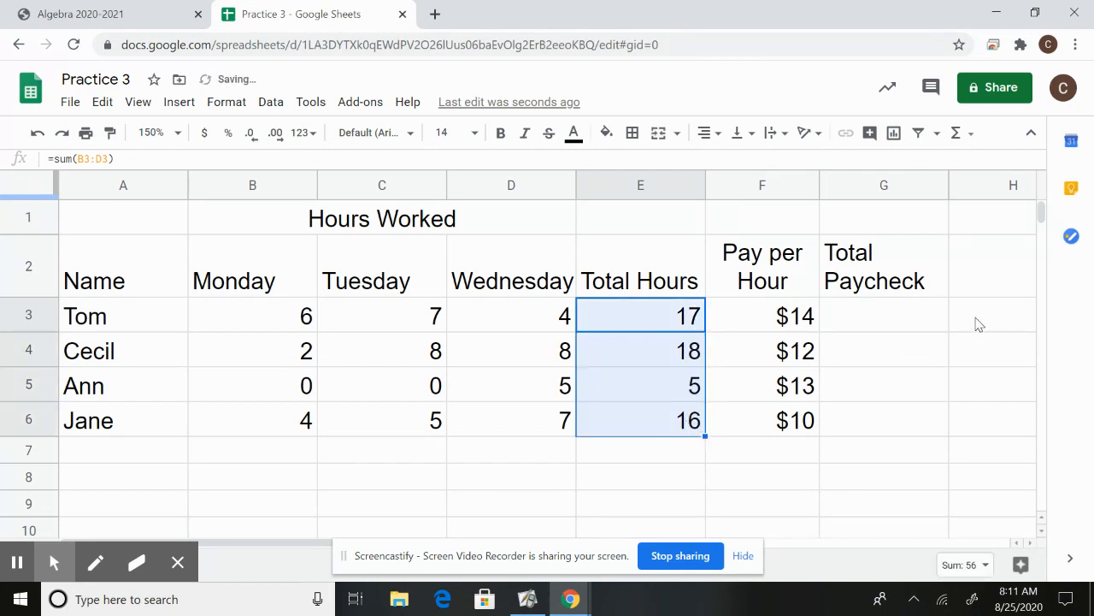
pyautogui.click(906, 320)
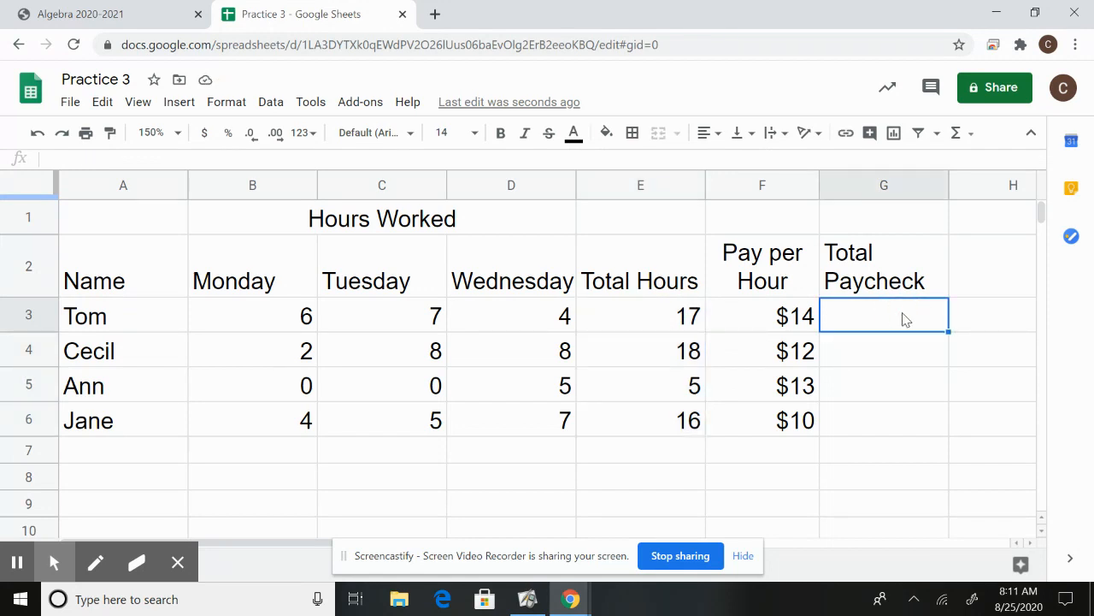
pyautogui.click(642, 311)
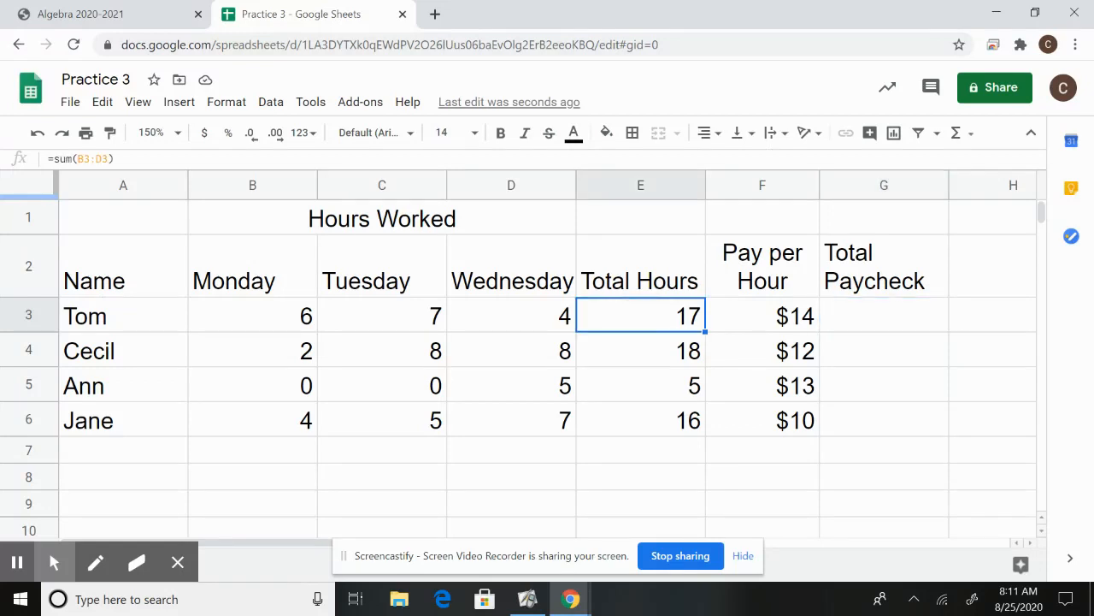
# Enter the formula =E3*F3 in G3 to multiply total hours by hourly pay, and fill it down through G6.
pyautogui.click(755, 319)
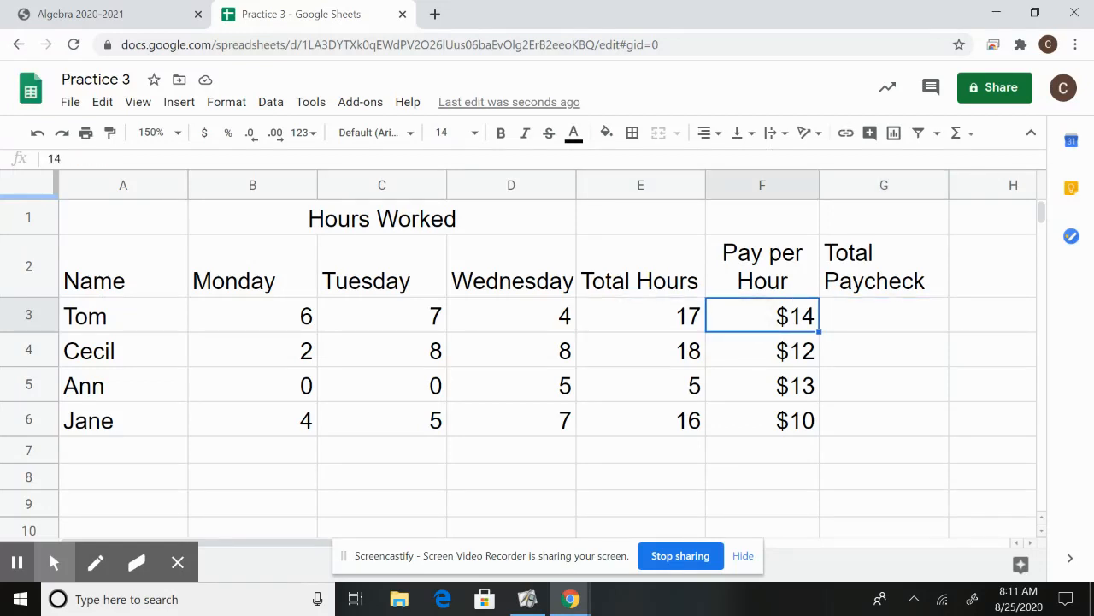
pyautogui.click(851, 319)
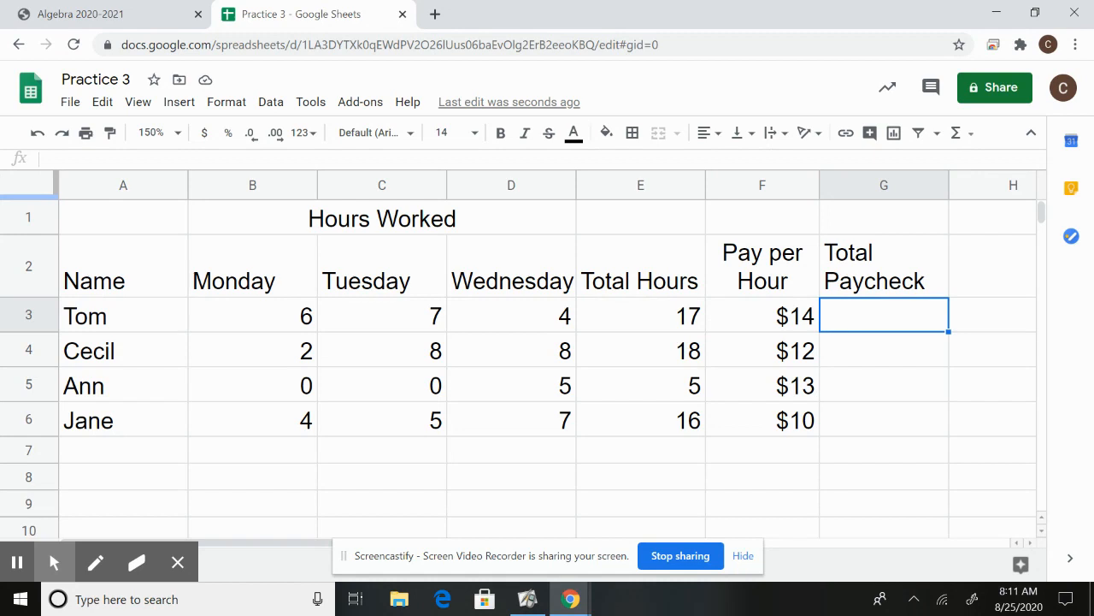
pyautogui.write('=')
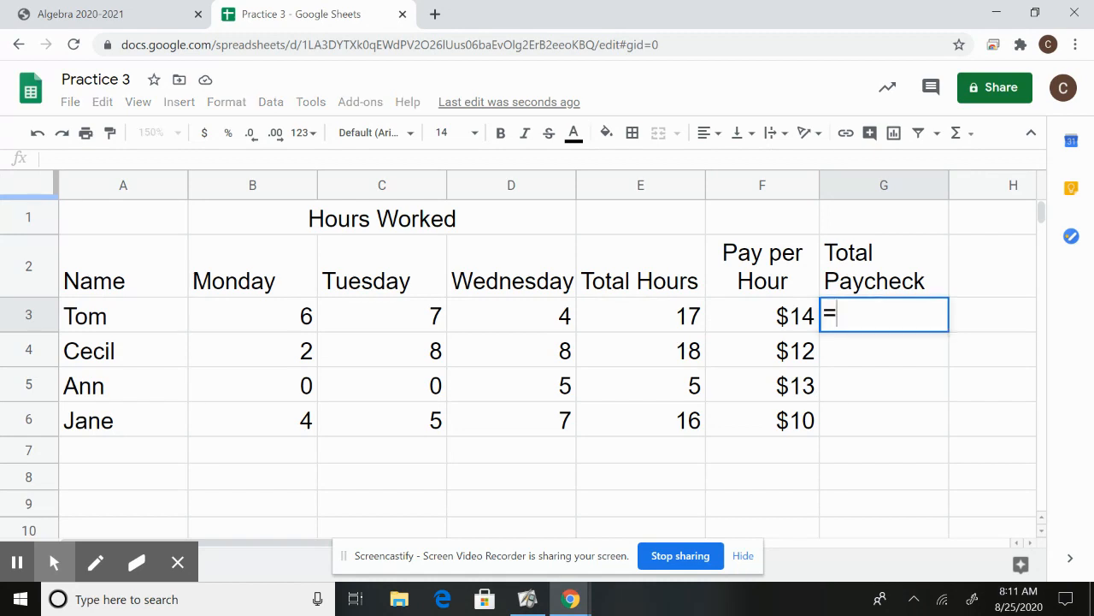
pyautogui.click(659, 313)
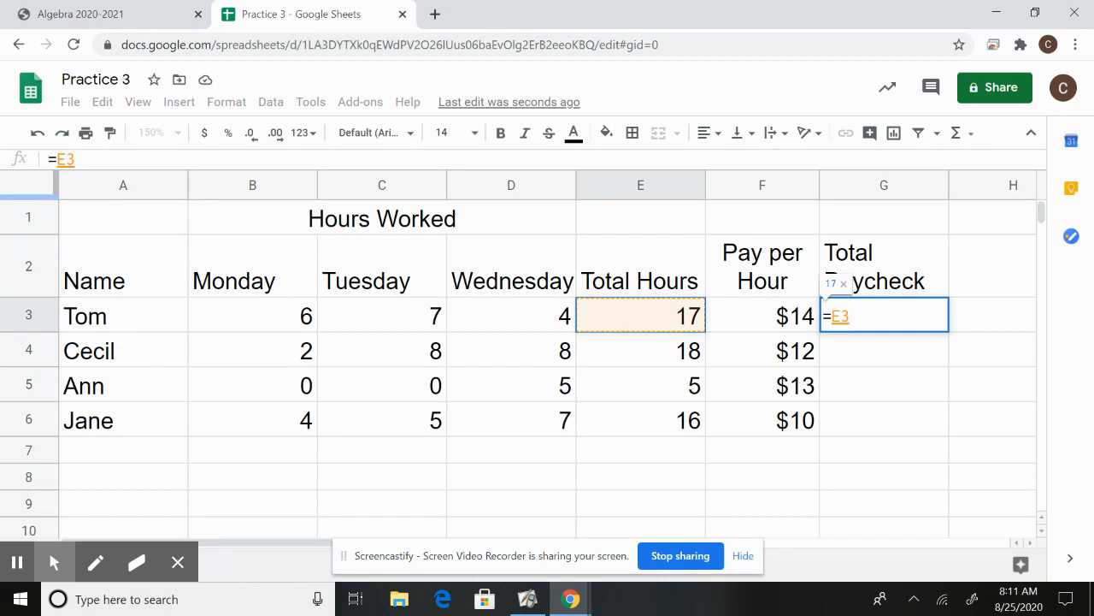
pyautogui.write('*')
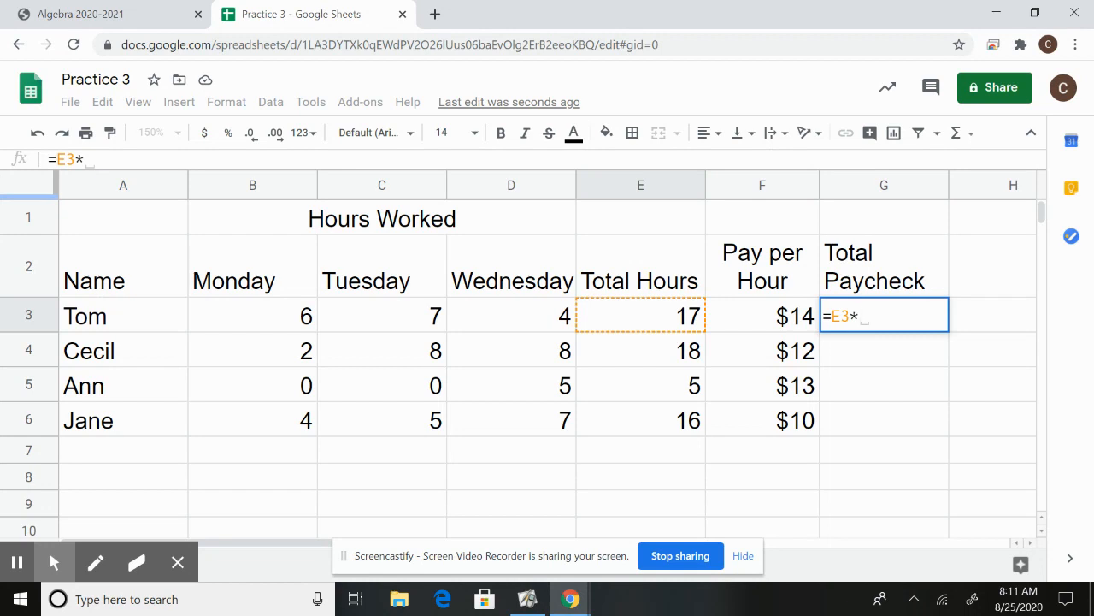
pyautogui.write('F3')
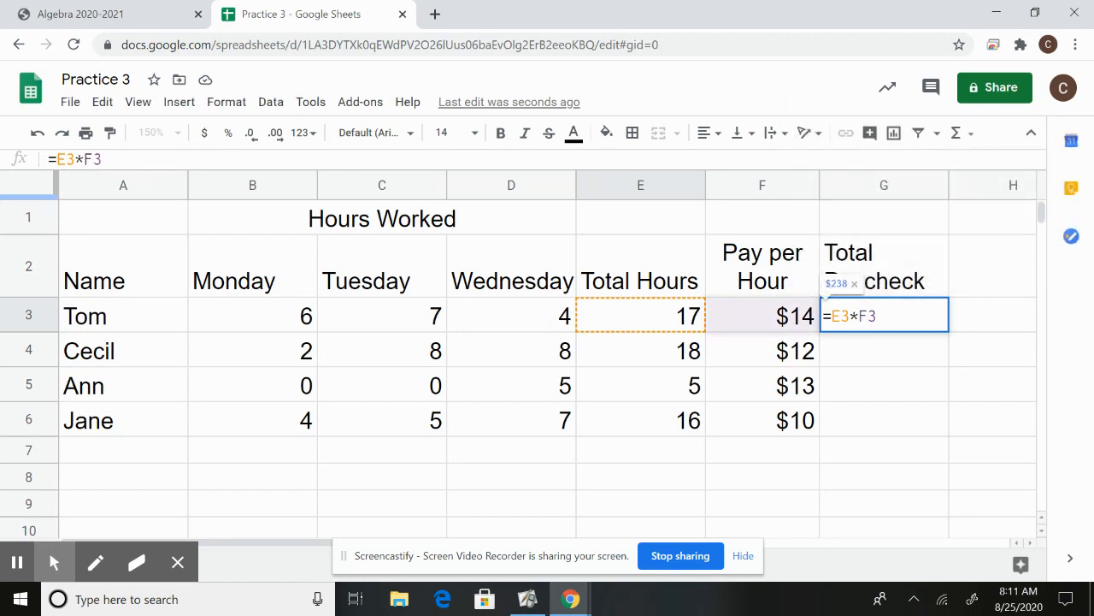
pyautogui.press('Return')
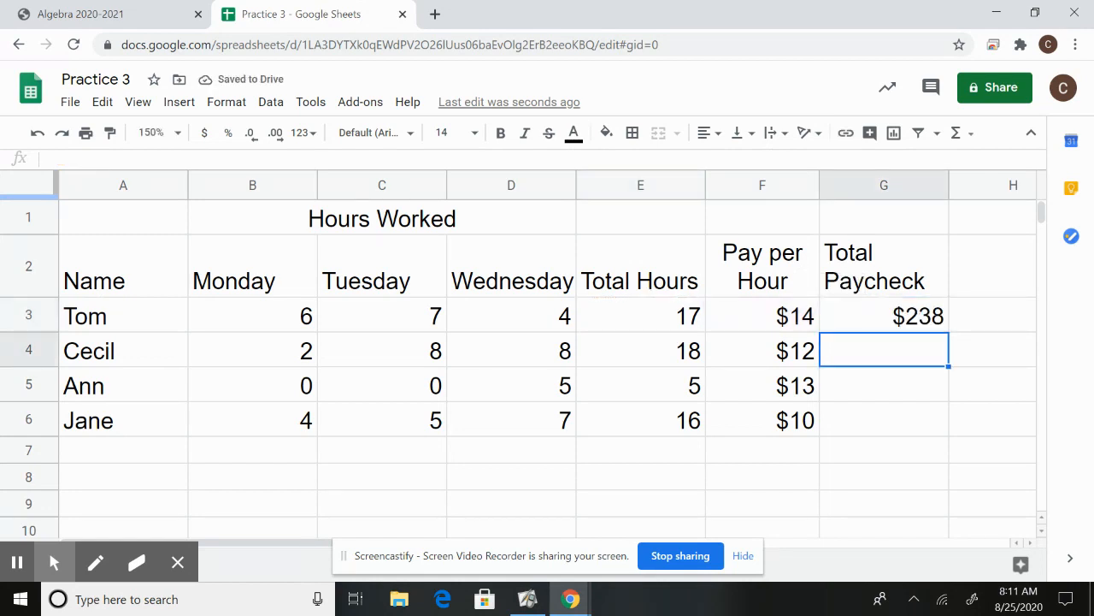
pyautogui.click(880, 316)
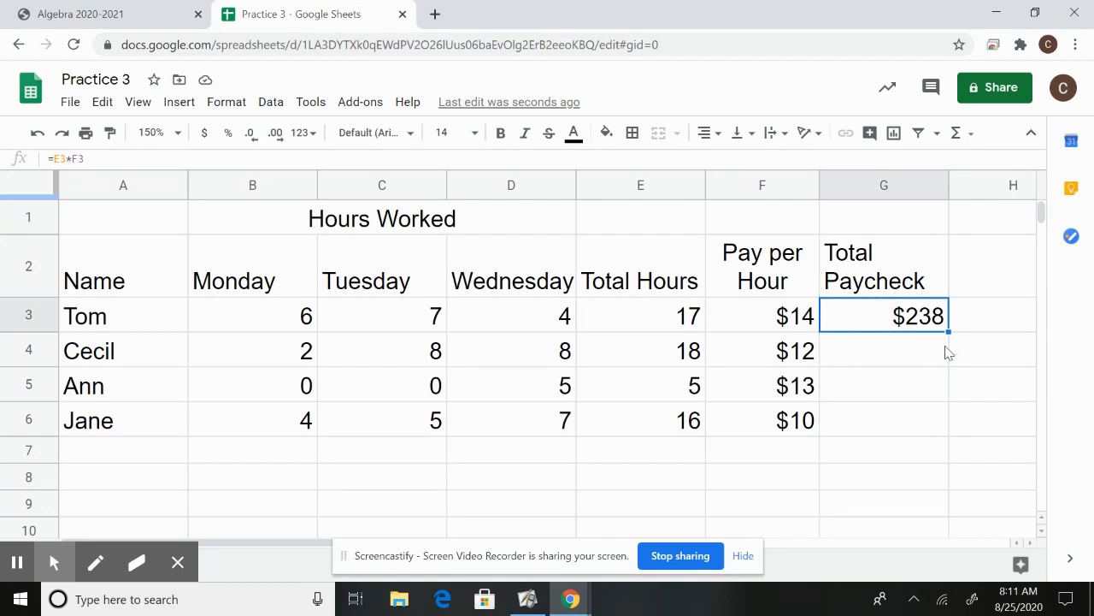
pyautogui.moveTo(942, 341); pyautogui.dragTo(923, 422)
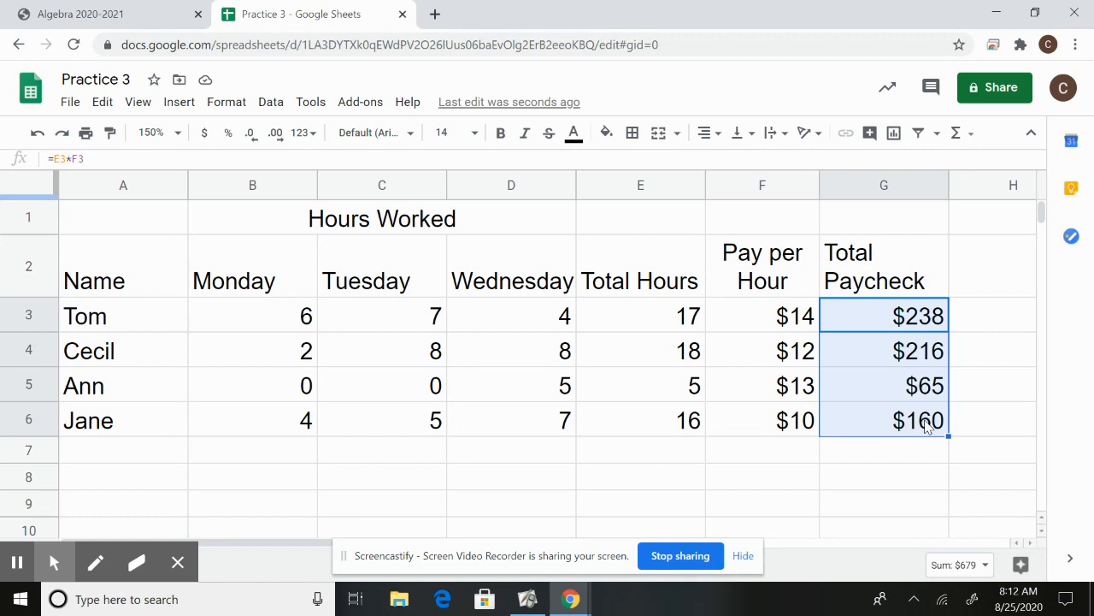
# Show the formulas in the sheet's cells instead of their calculated values.
pyautogui.hotkey('alt', 'v')
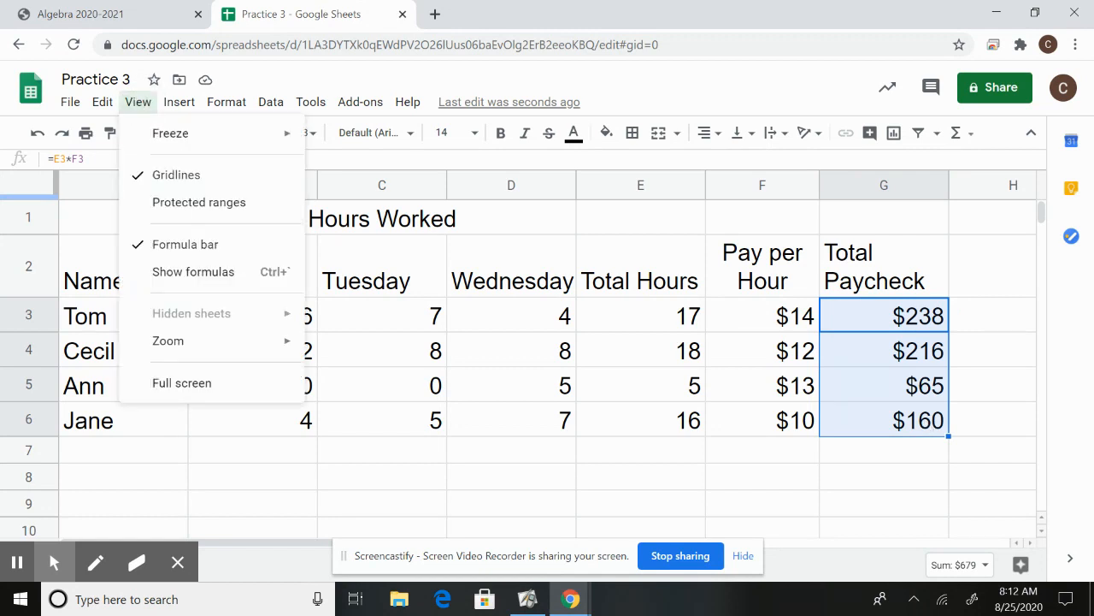
pyautogui.hotkey('ctrl', '`')
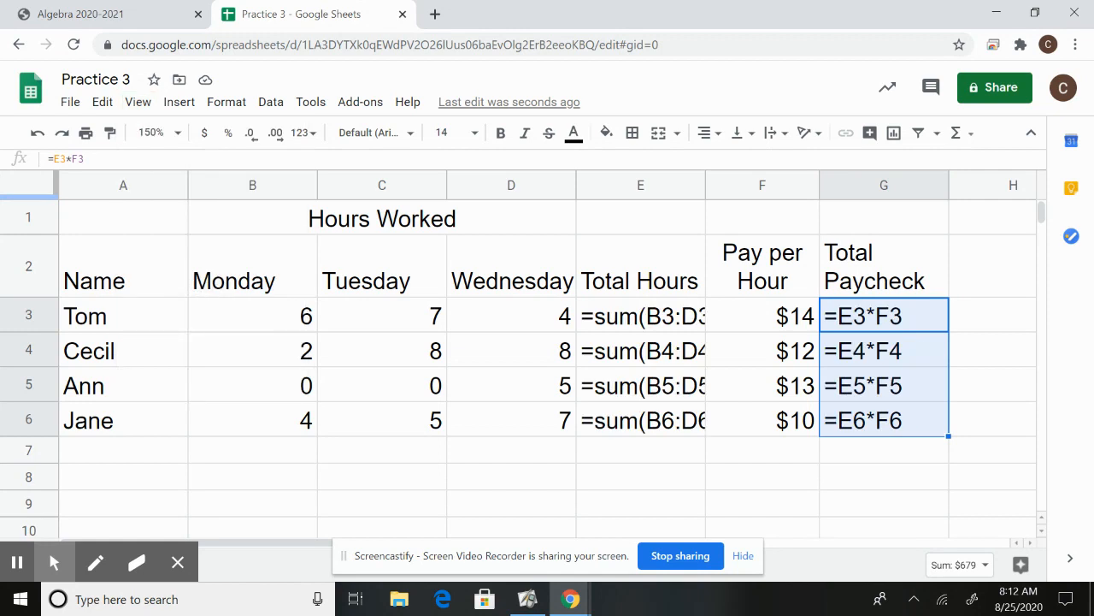